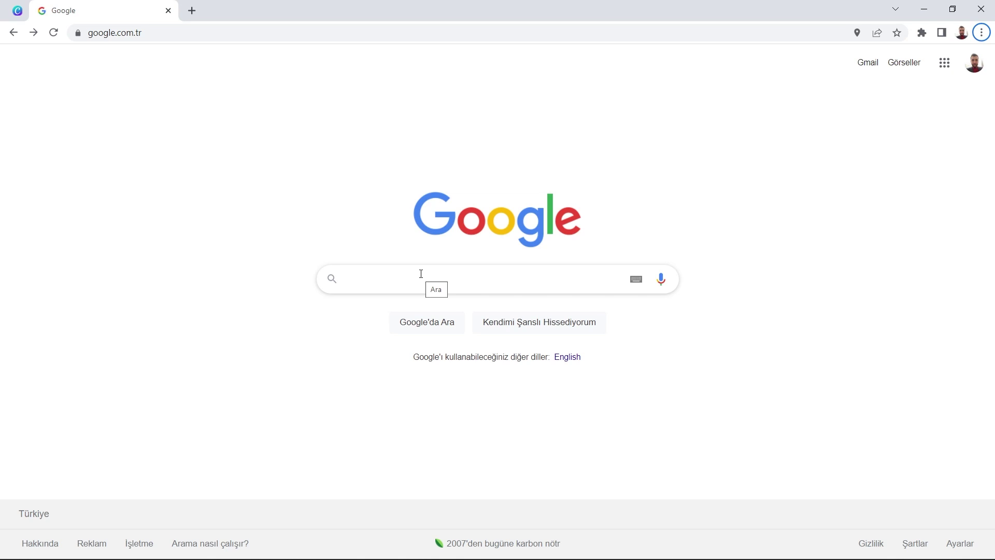
Step: Search Google for "t3kys" and open the KYS corporate management system site from the results
left_click(421, 274)
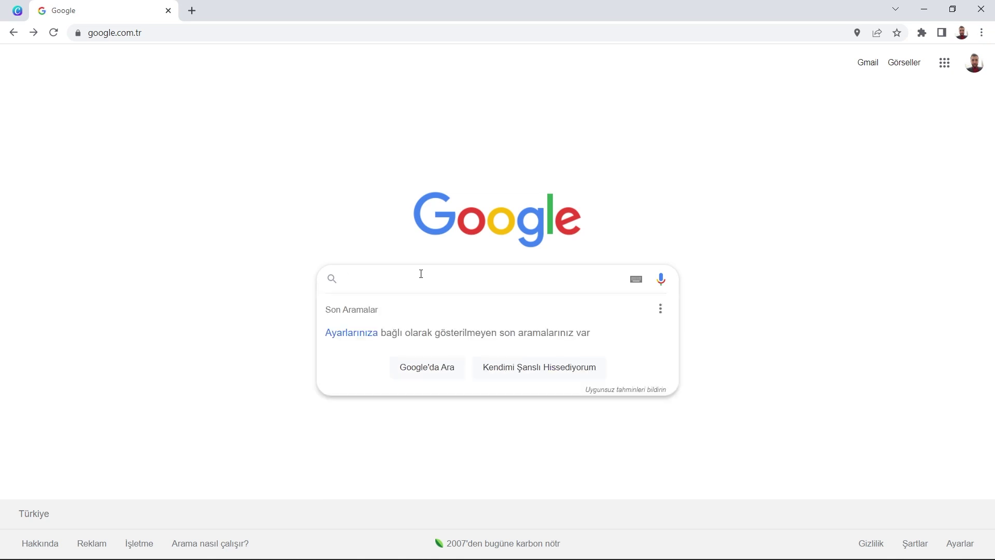
type("t3ky")
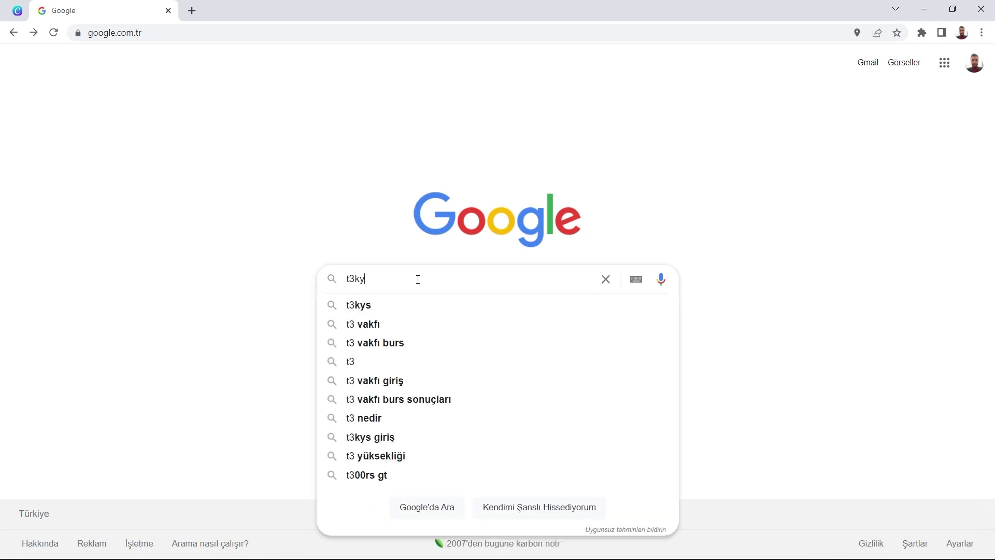
type("s")
key("Return")
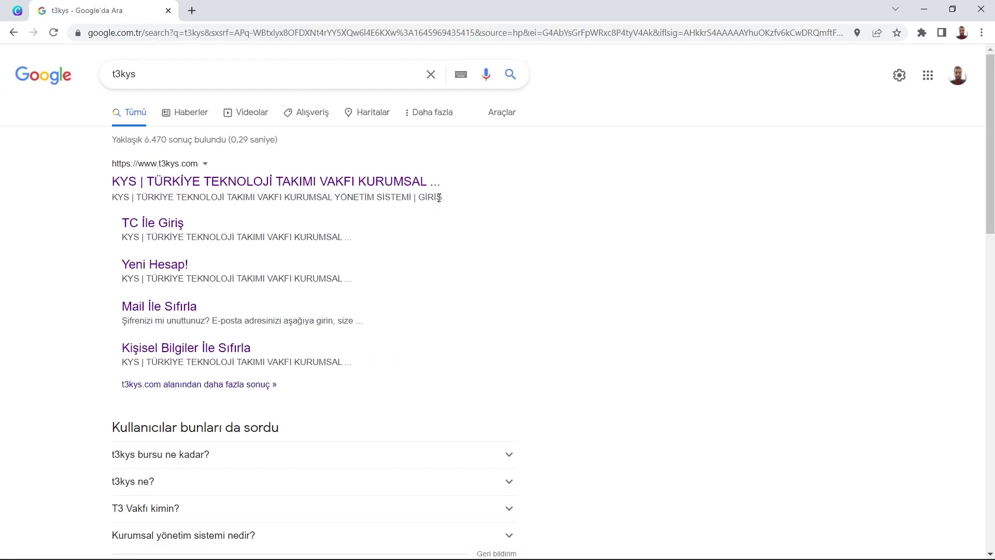
left_click(293, 183)
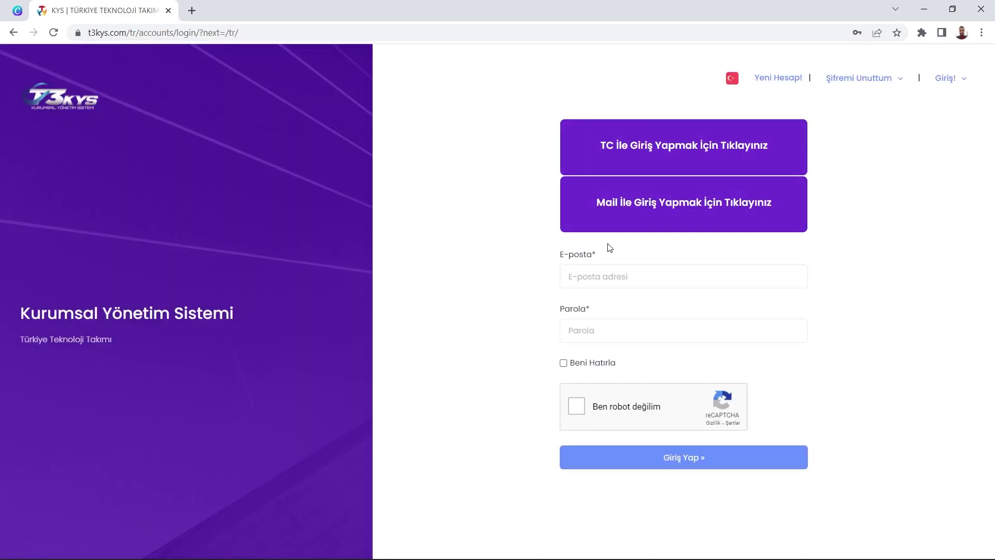
Step: View the new account sign-up form and the form for resetting the password with personal information
left_click(766, 85)
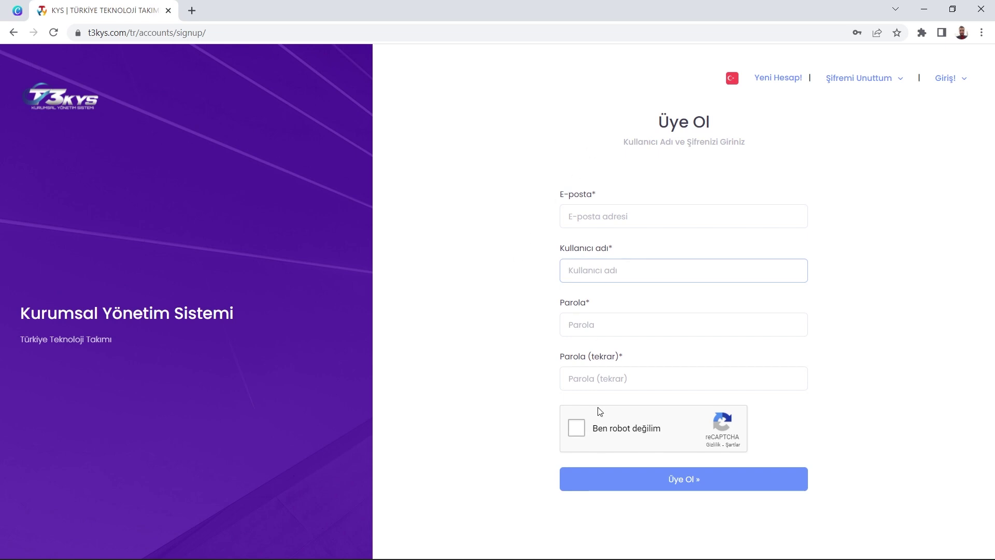
left_click(534, 204)
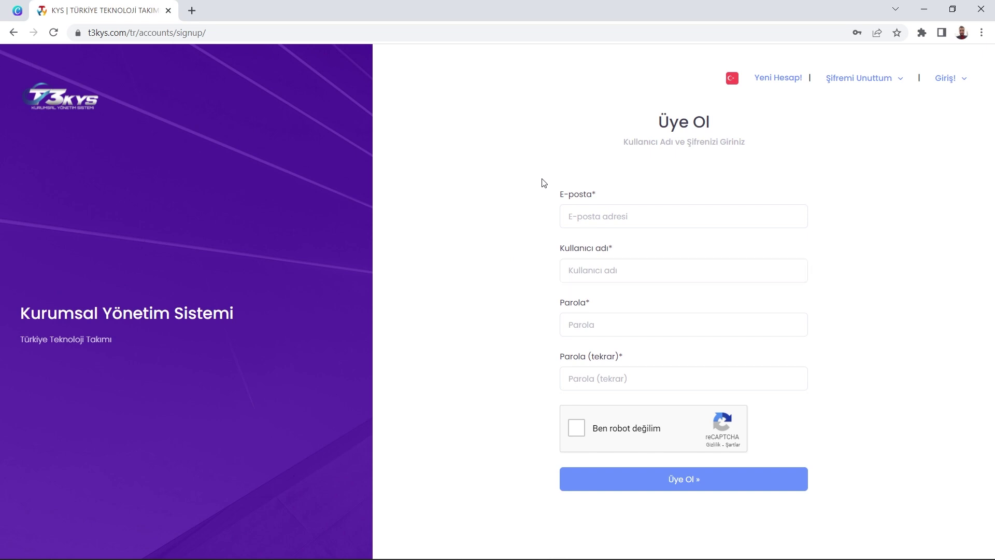
left_click(861, 85)
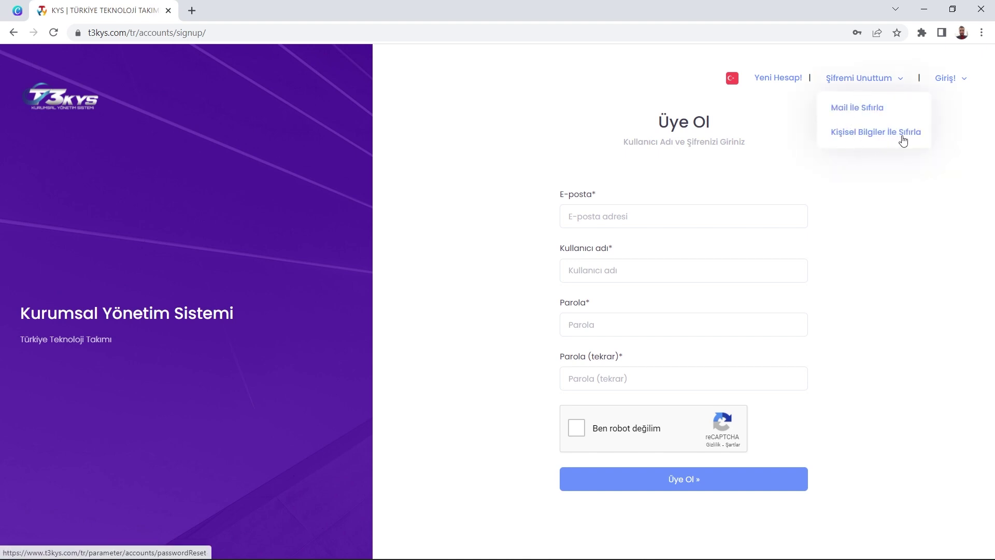
left_click(853, 137)
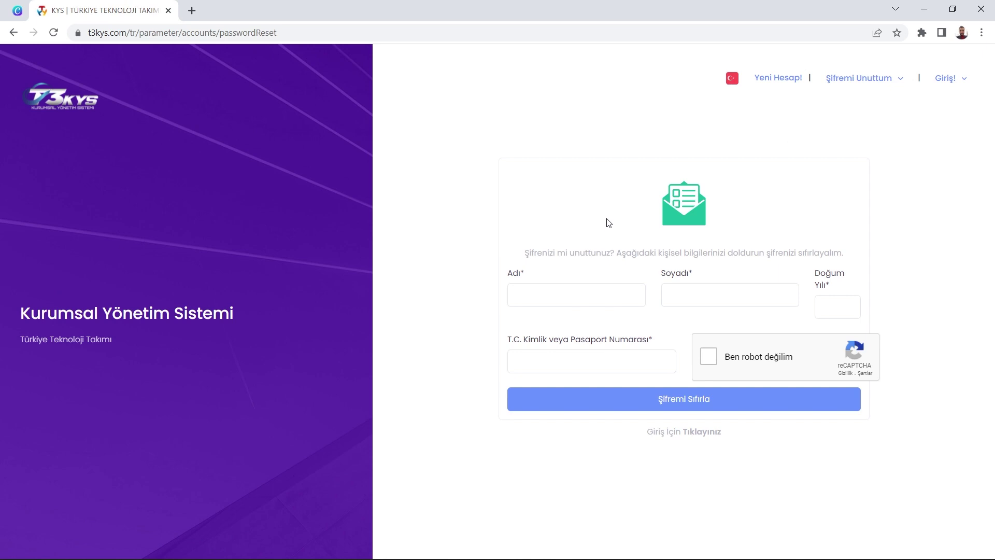
Step: Choose the TC login option and, once signed in, open the account's profile page
left_click(954, 78)
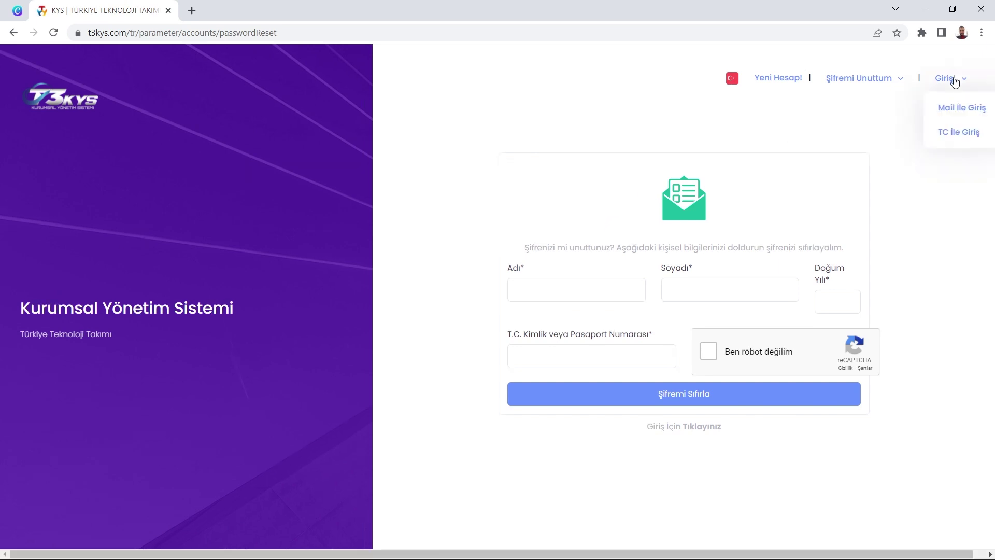
left_click(955, 130)
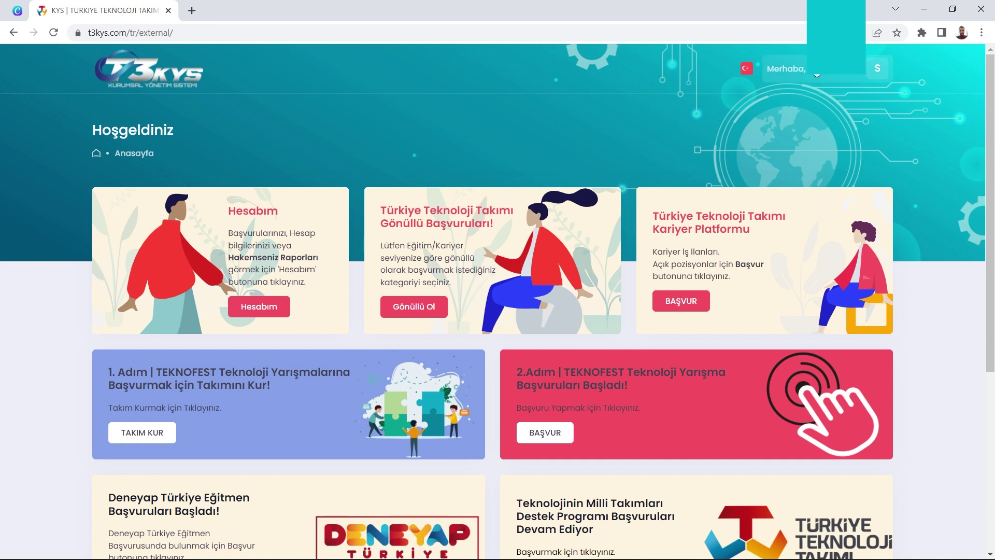
left_click(877, 73)
left_click(780, 185)
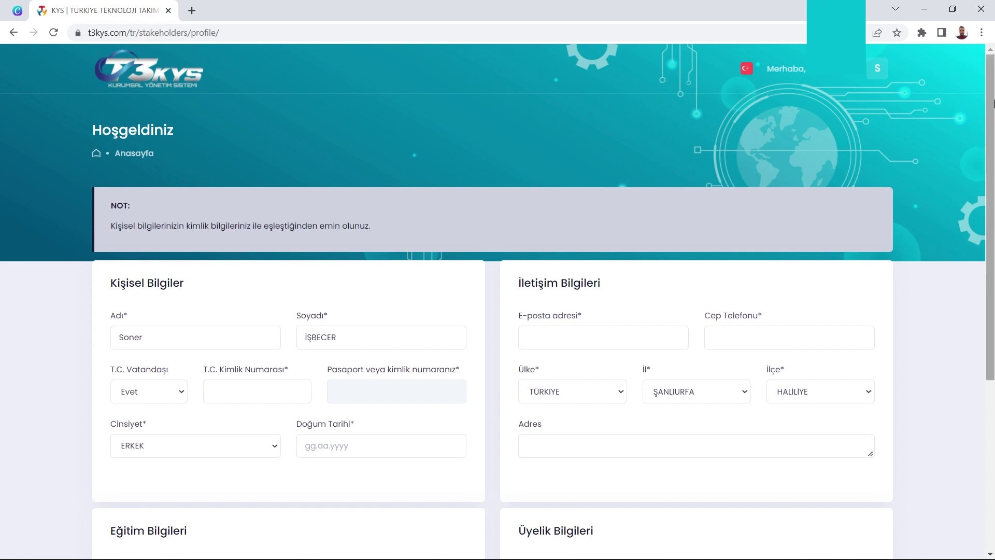
Step: Accept the personal data protection consent on the profile form and submit the registration to continue to the application stage
left_click_drag(990, 106, 990, 275)
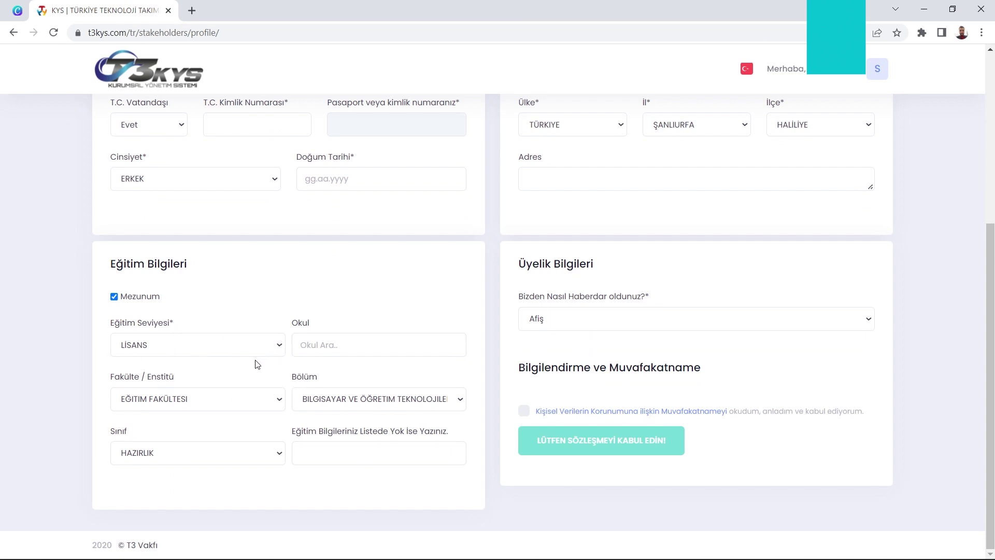
left_click(524, 415)
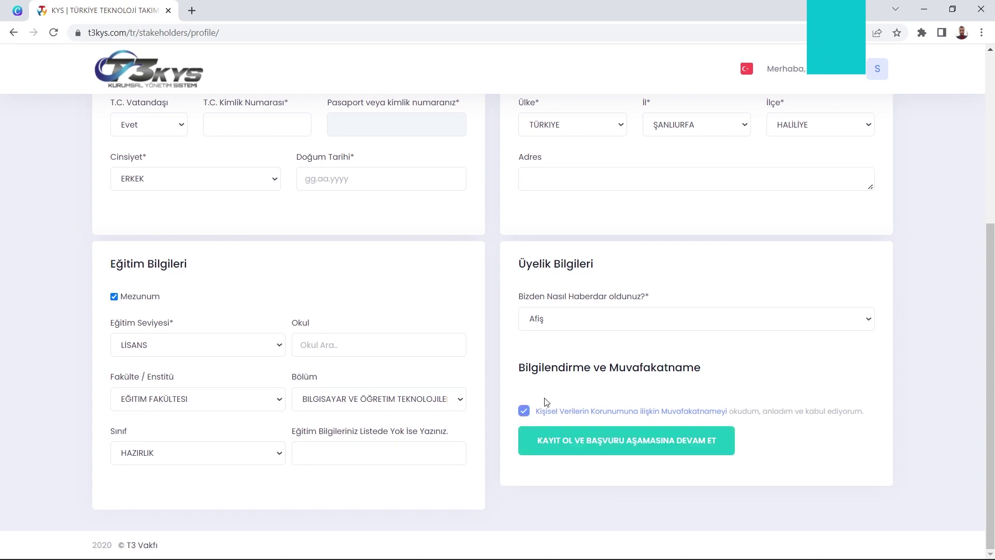
left_click(586, 446)
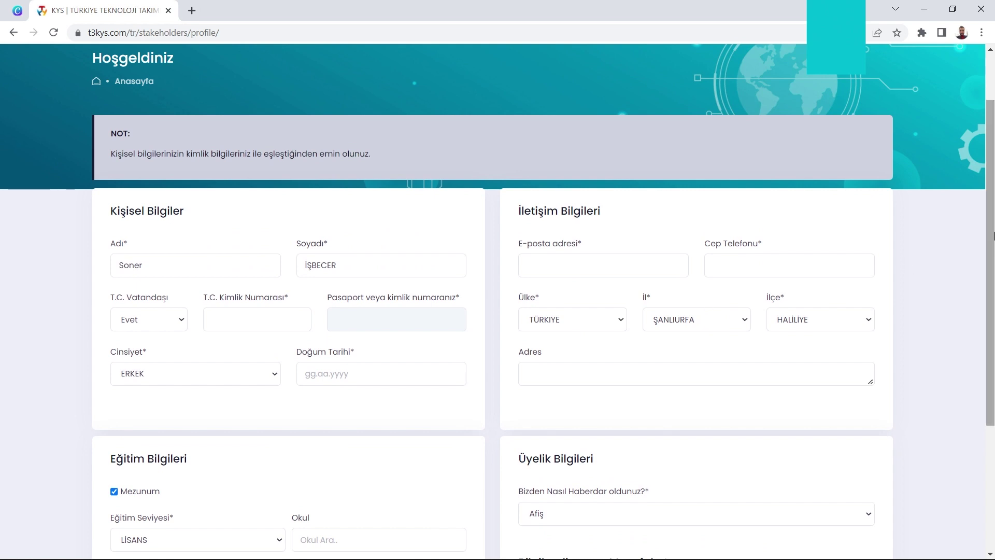
Step: Return to the KYS home page and locate the "1. Adım" TEKNOFEST team creation section
scroll(993, 301, "up", 1)
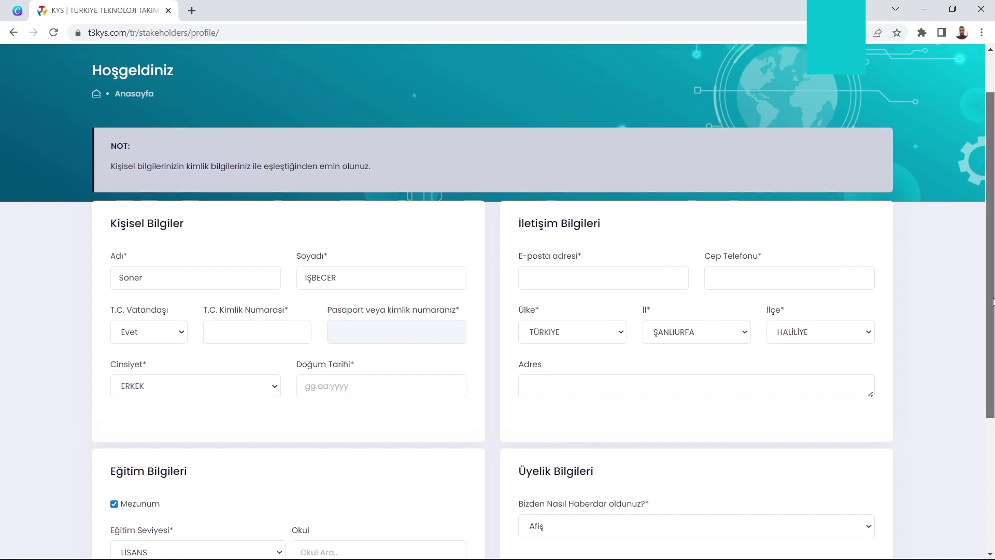
scroll(994, 302, "up", 1)
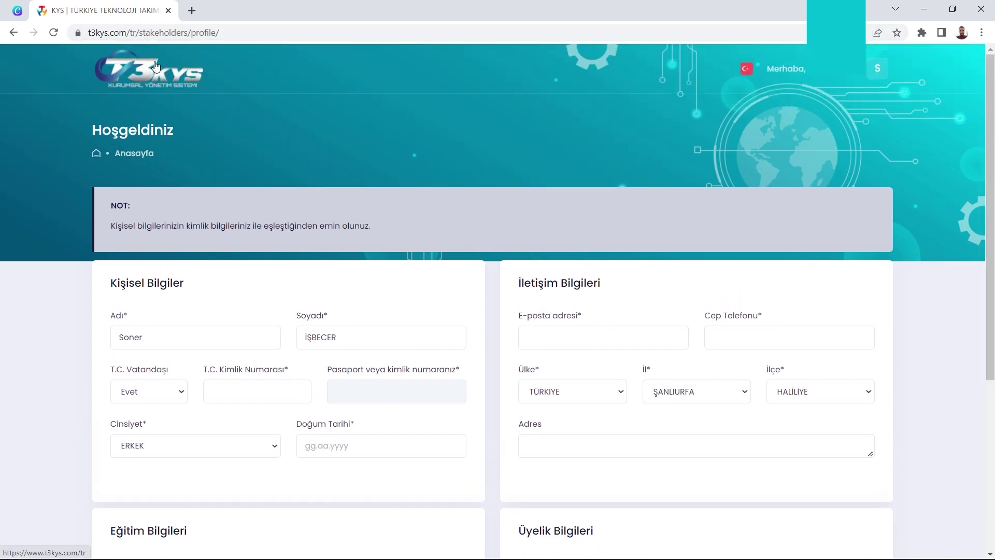
left_click(135, 162)
scroll(993, 227, "down", 3)
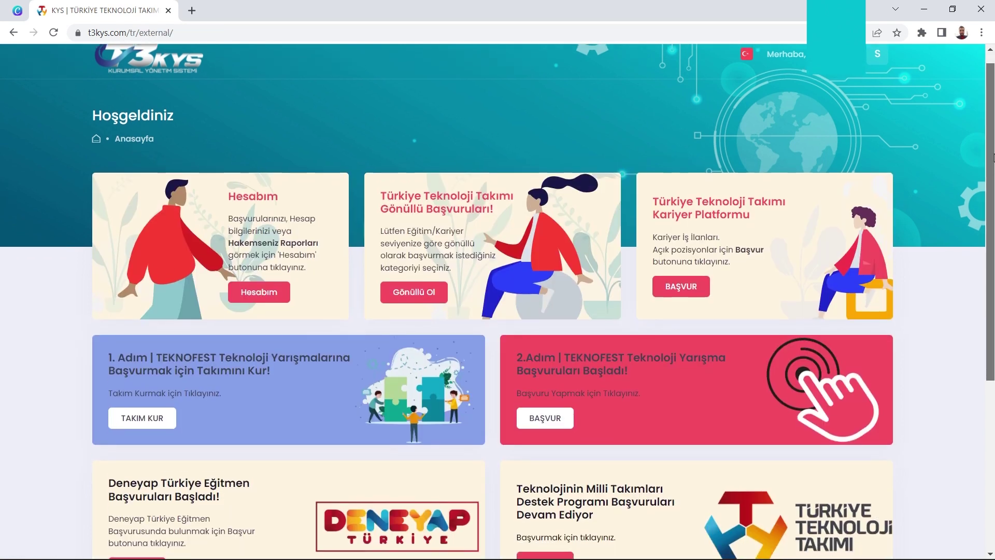
left_click_drag(101, 243, 325, 262)
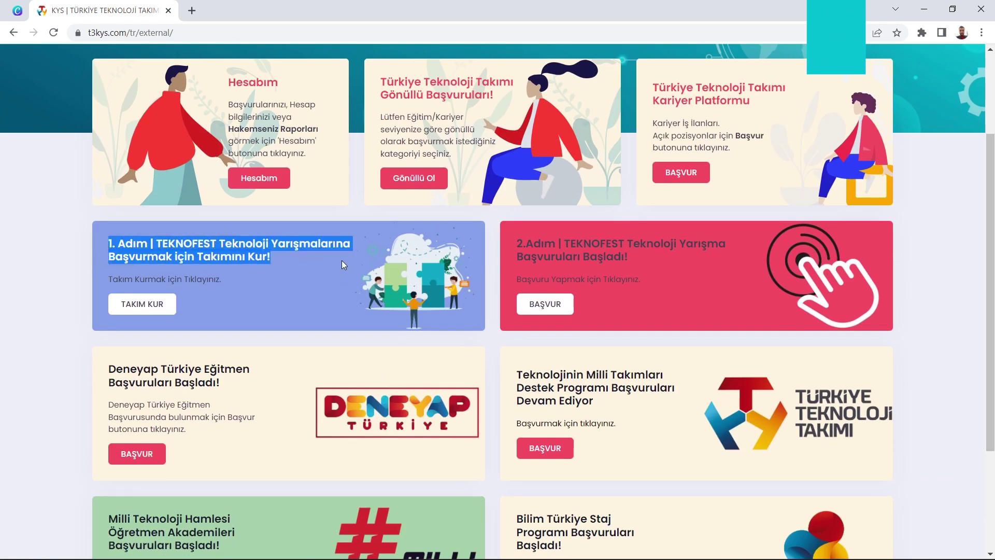
left_click(294, 260)
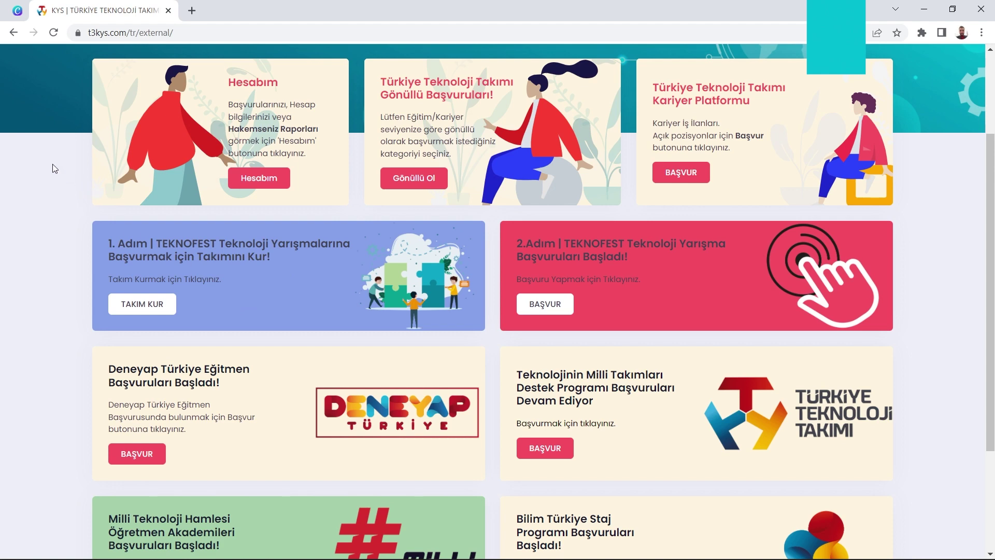
Step: Switch to the team introduction design in Canva and download it as a Standart PDF
left_click(17, 12)
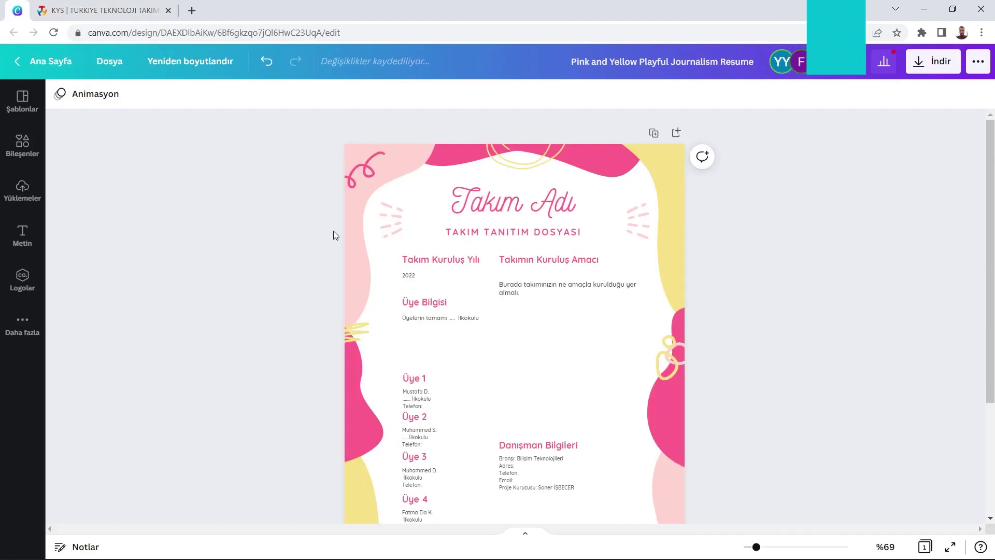
left_click_drag(993, 185, 985, 216)
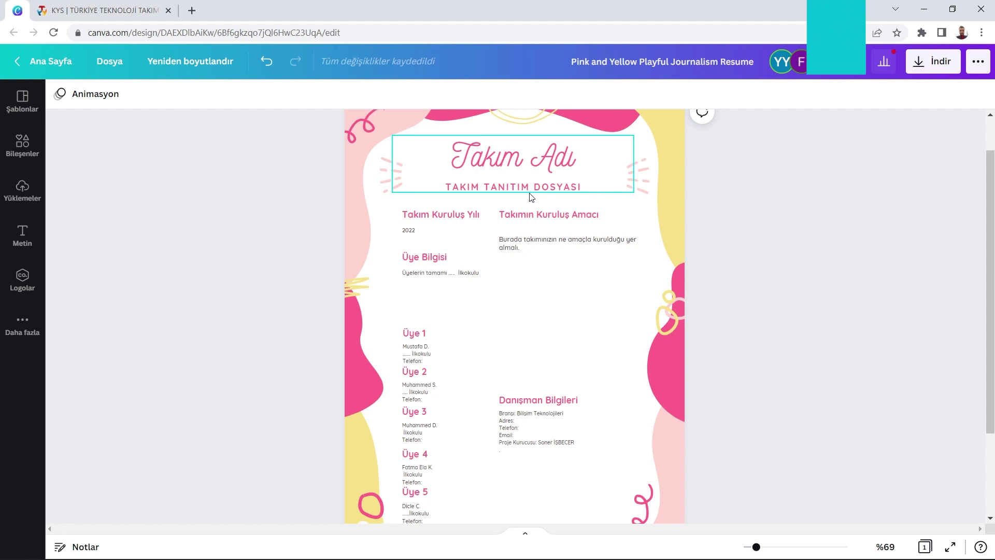
left_click(941, 65)
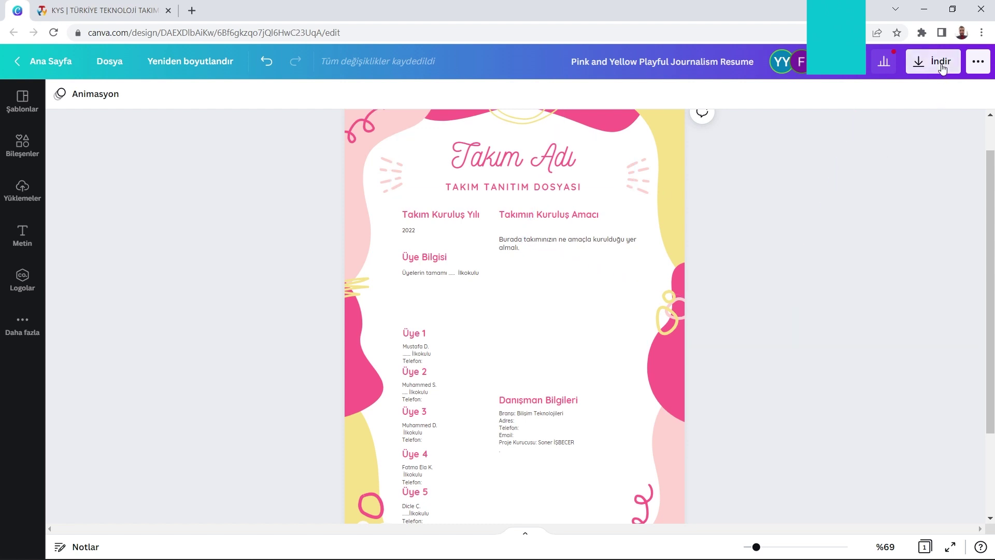
left_click(855, 151)
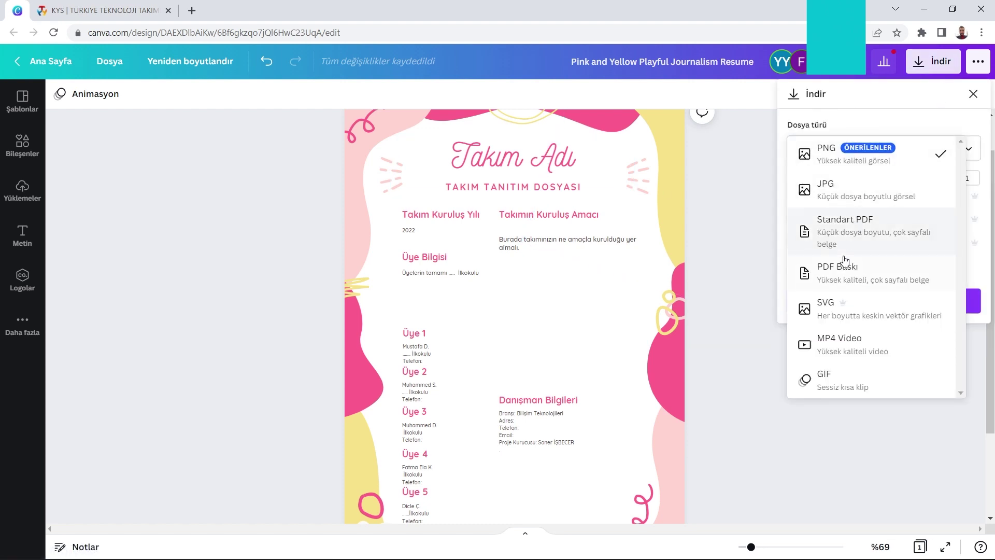
left_click(850, 231)
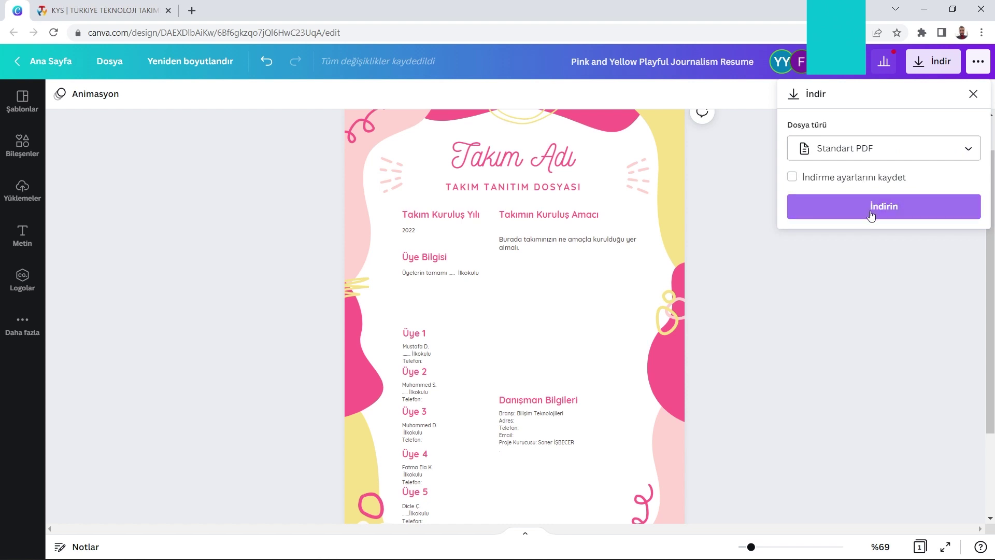
left_click(871, 213)
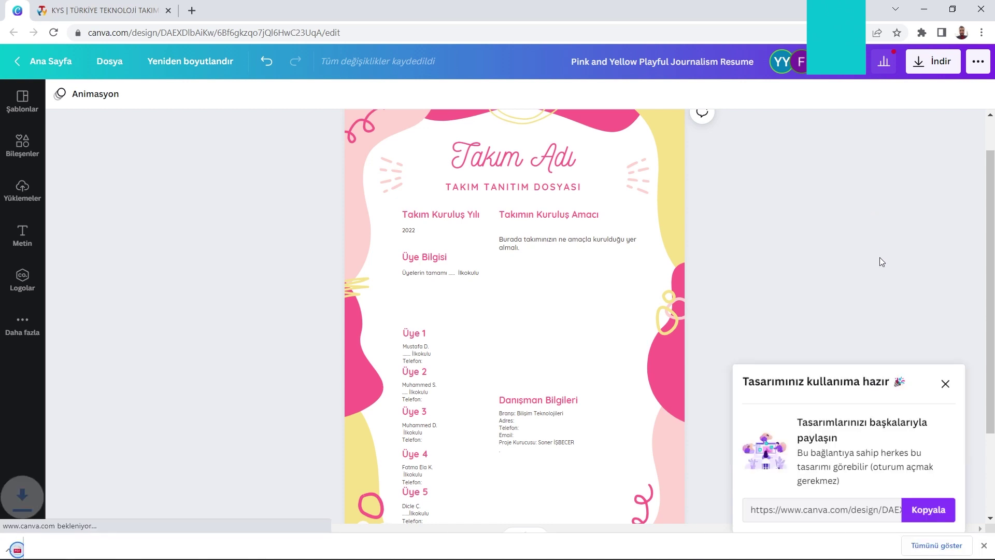
left_click(943, 350)
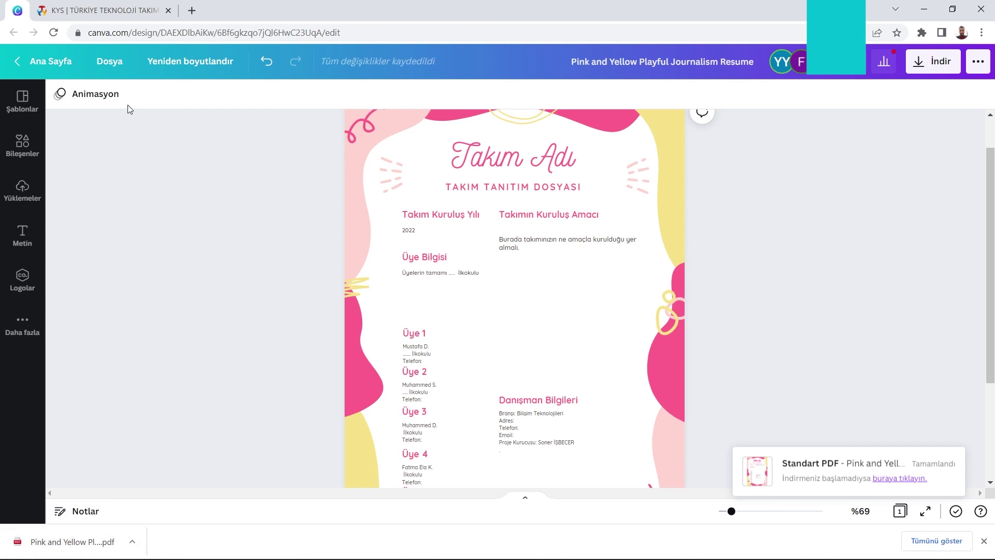
Step: Switch back to the KYS site, open the TEKNOFEST team creation form and enter "Takım Adı" as the team name
left_click(104, 11)
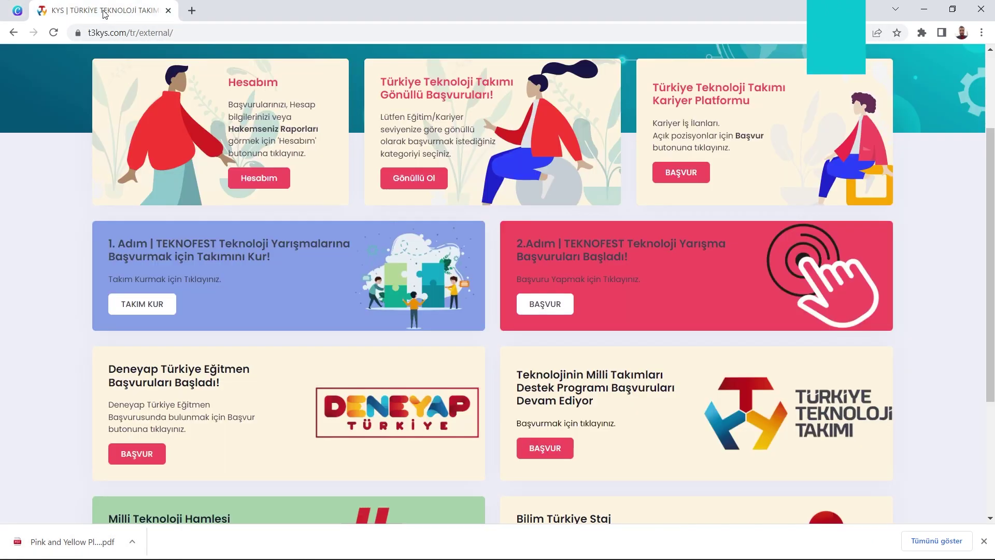
left_click(141, 304)
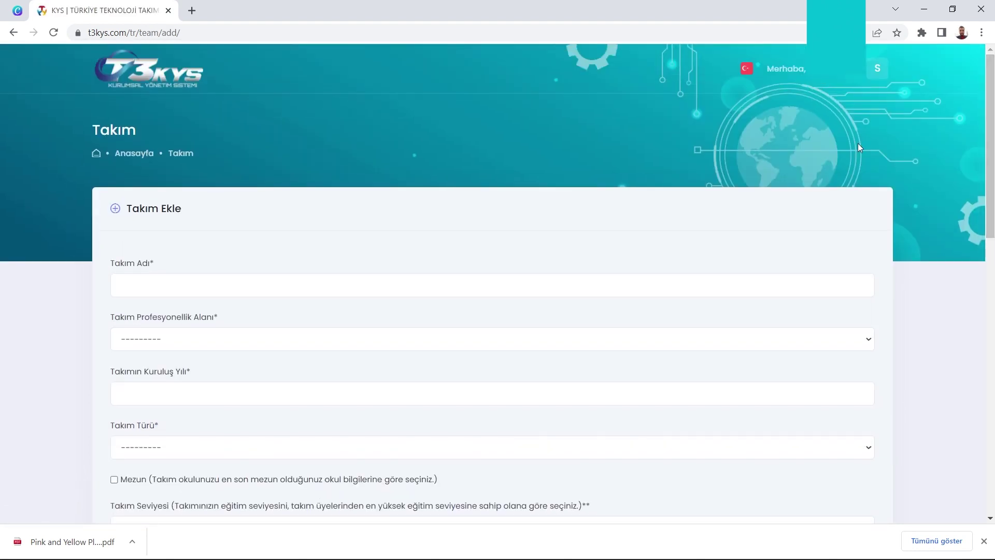
left_click(299, 283)
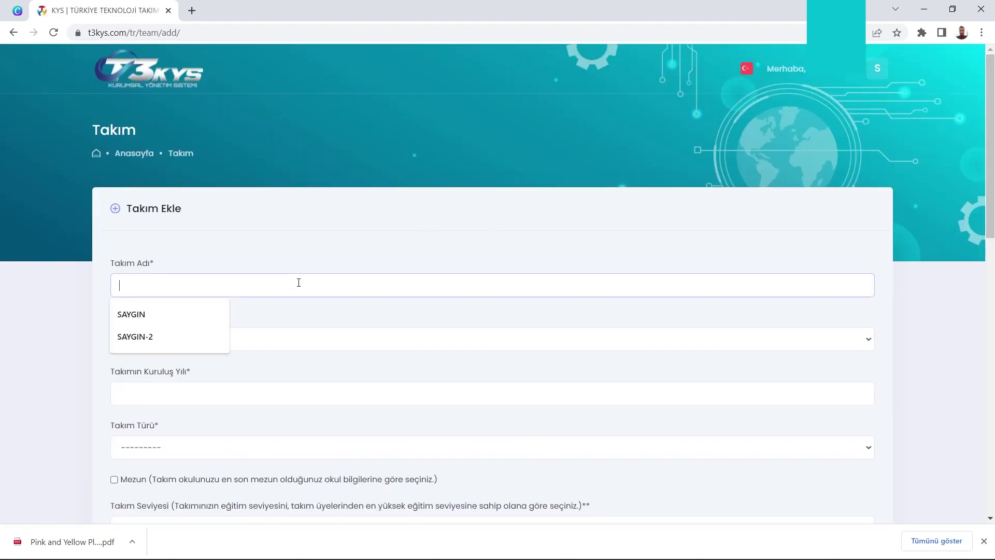
type("Takım Adı")
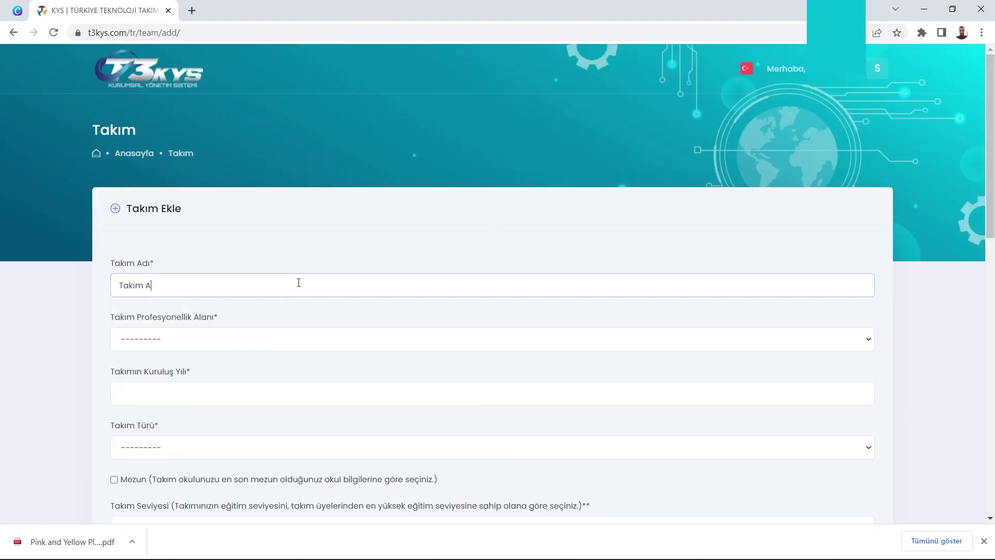
Step: Set the team's professional area to ROBOTİK, its founding year to 2022 and its team type to OKUL
left_click(238, 338)
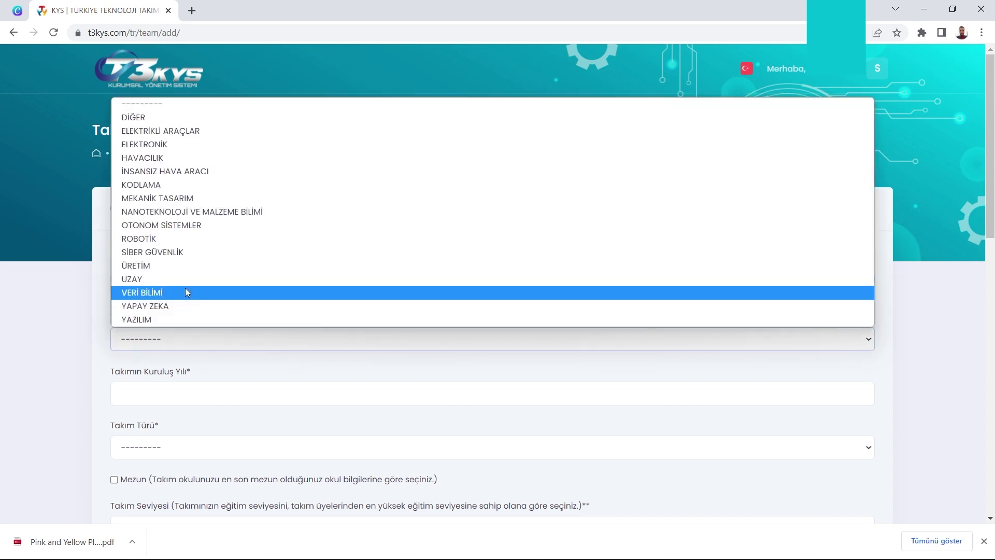
left_click(172, 239)
scroll(172, 249, "down", 3)
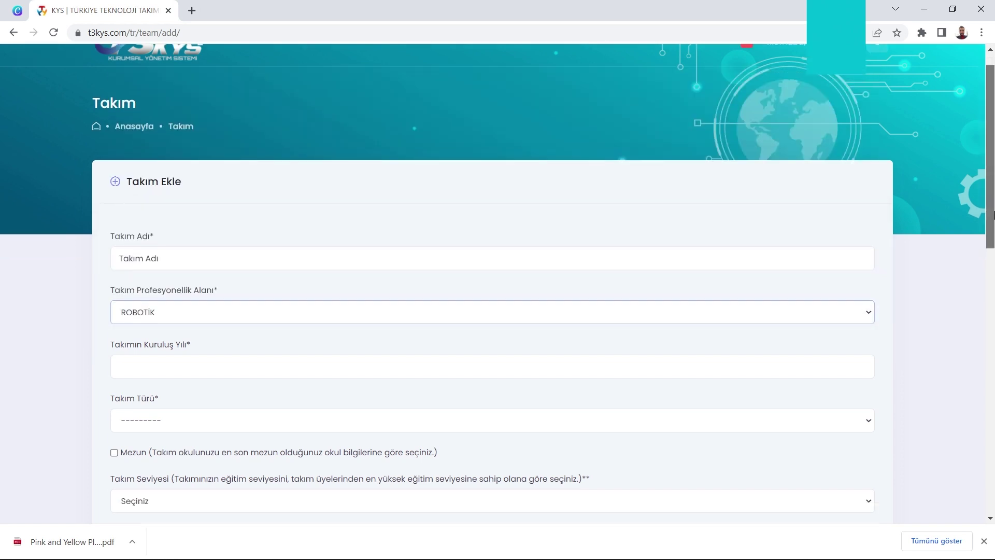
left_click(171, 262)
type("2022")
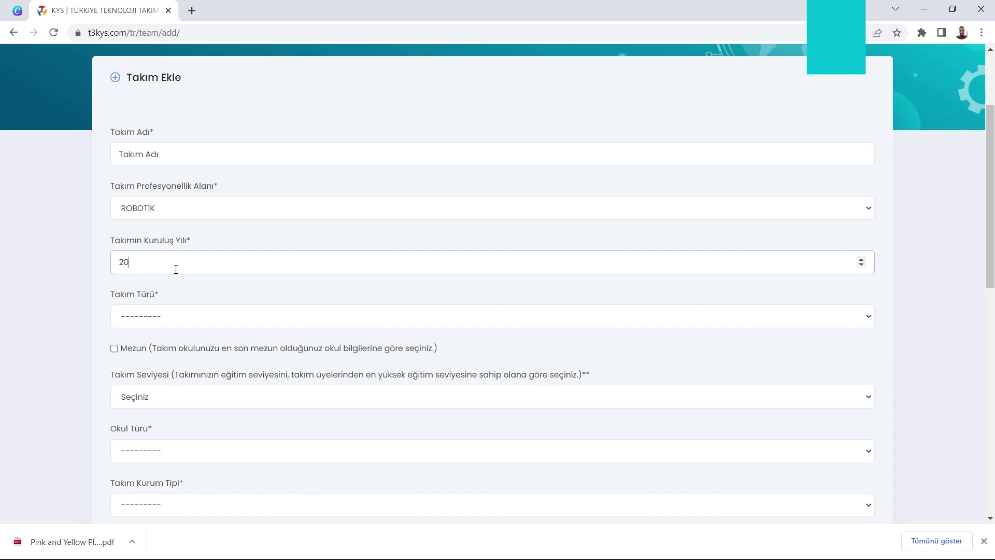
left_click(163, 316)
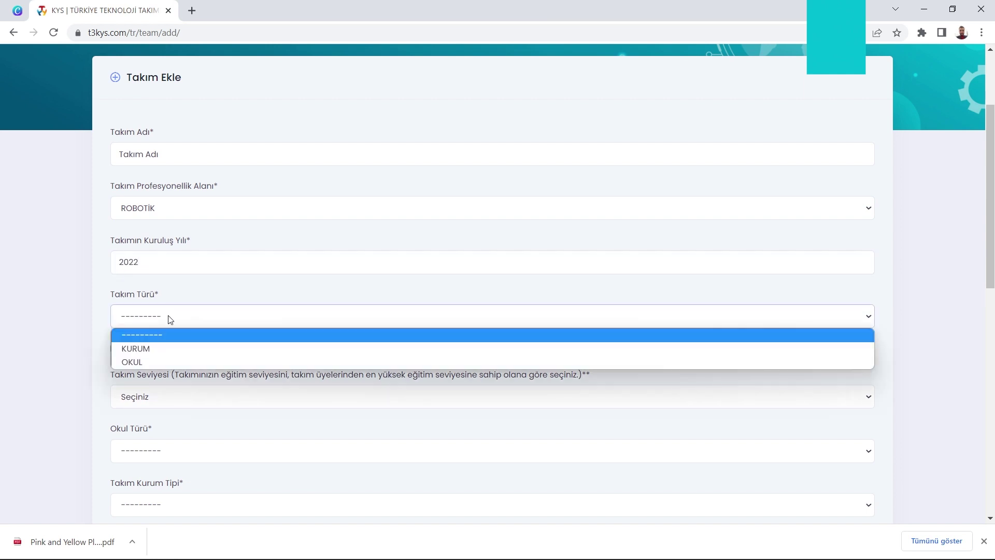
left_click(149, 361)
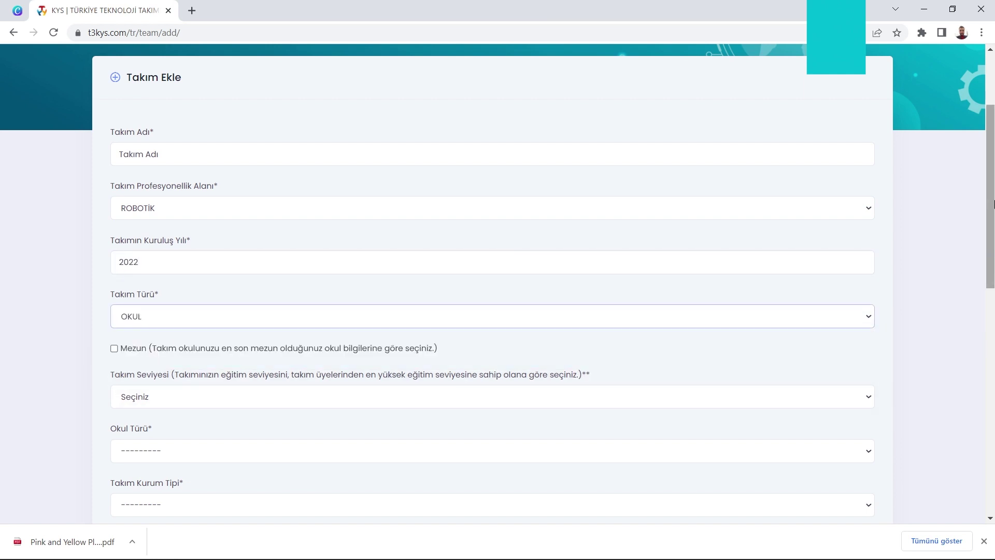
Step: Set the team level to ORTAOKUL and the school type to ORTAOKUL in the team form
scroll(150, 311, "down", 3)
left_click(152, 229)
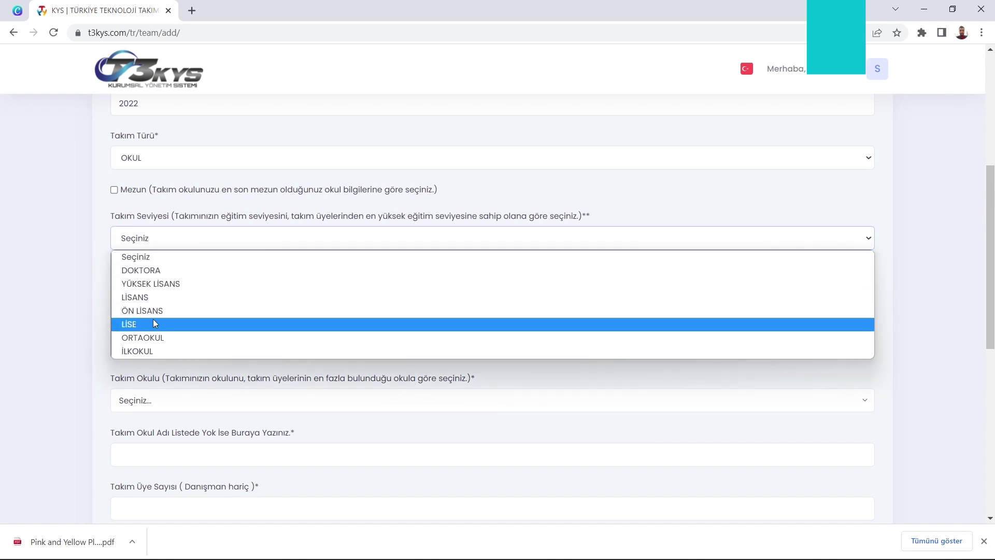
left_click(151, 336)
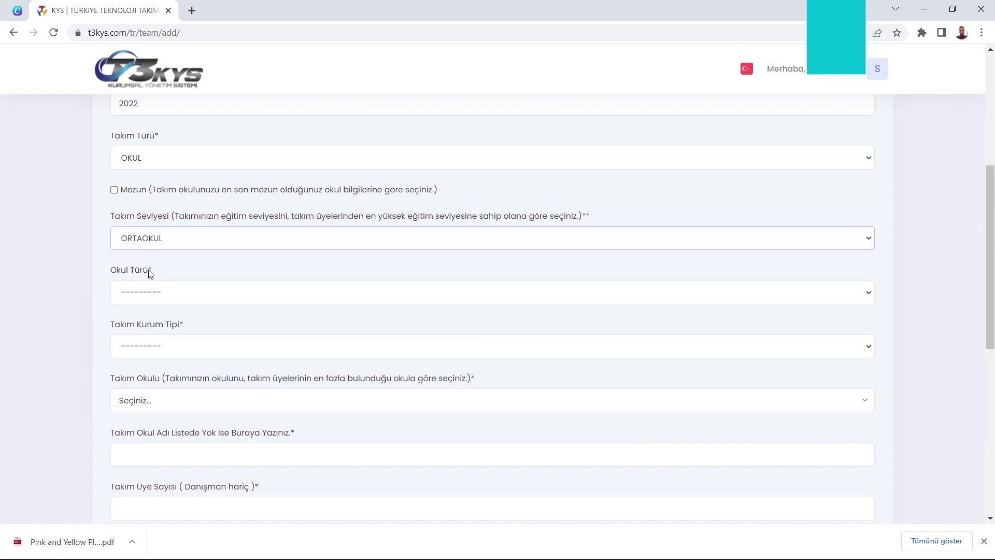
left_click(157, 291)
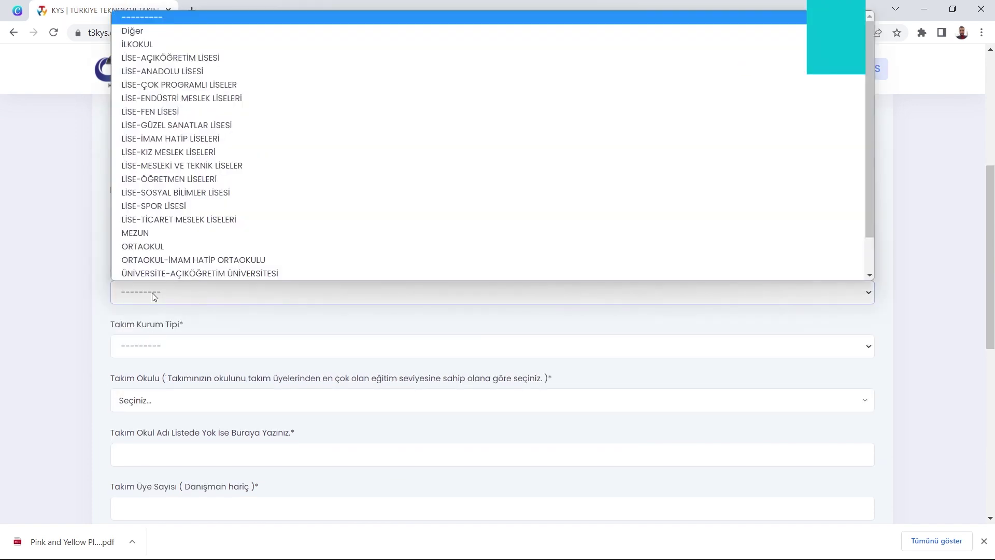
left_click(150, 226)
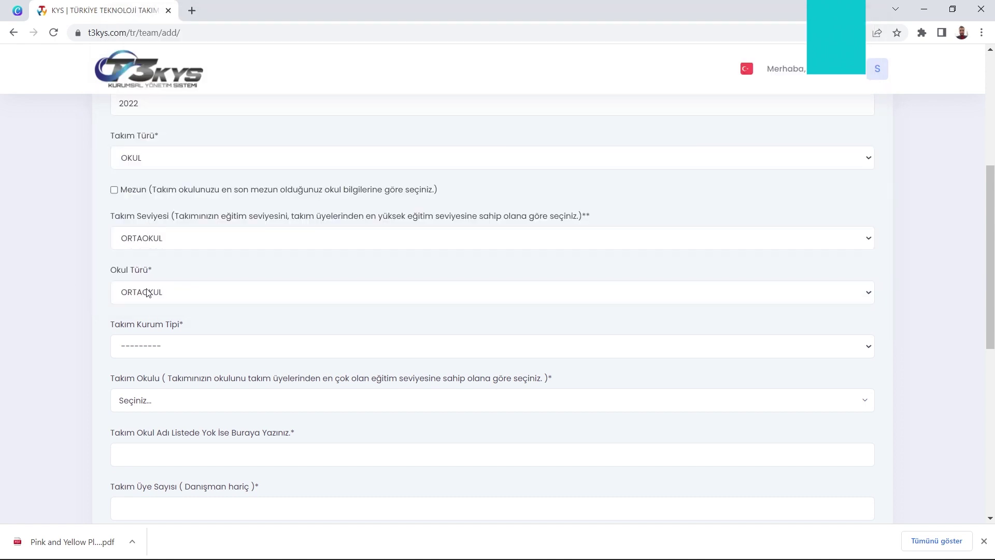
Step: Set the team's institution type to KURUMUM YOK
left_click(146, 351)
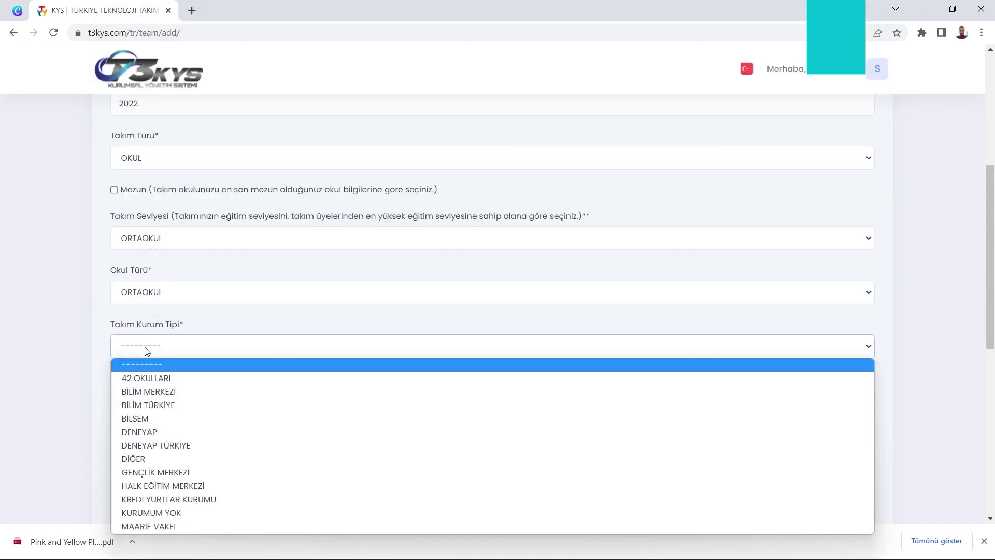
left_click(141, 513)
left_click(142, 526)
Step: Find and select KOÇHİSAR ORTAOKULU as the team's school and set the number of team members to 2
scroll(984, 282, "down", 3)
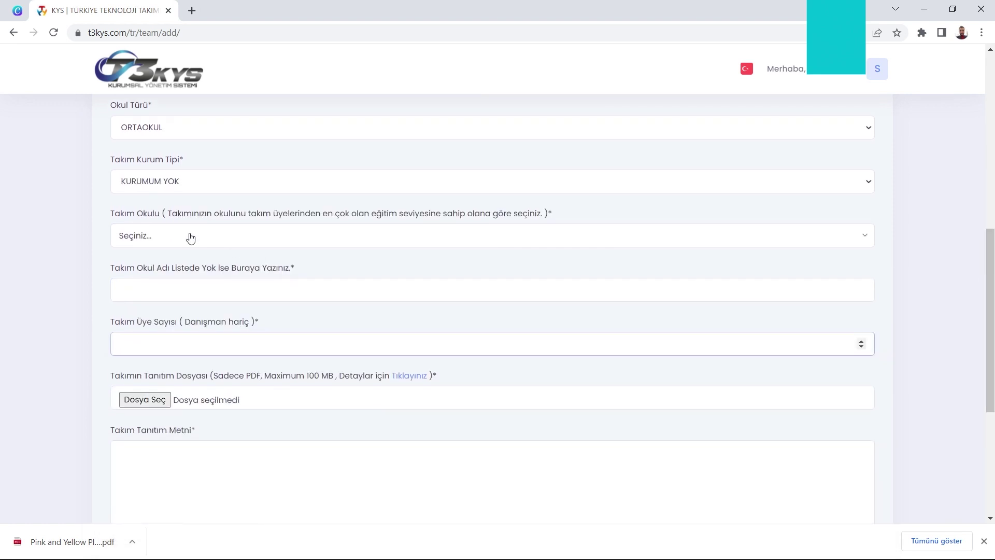
left_click(161, 243)
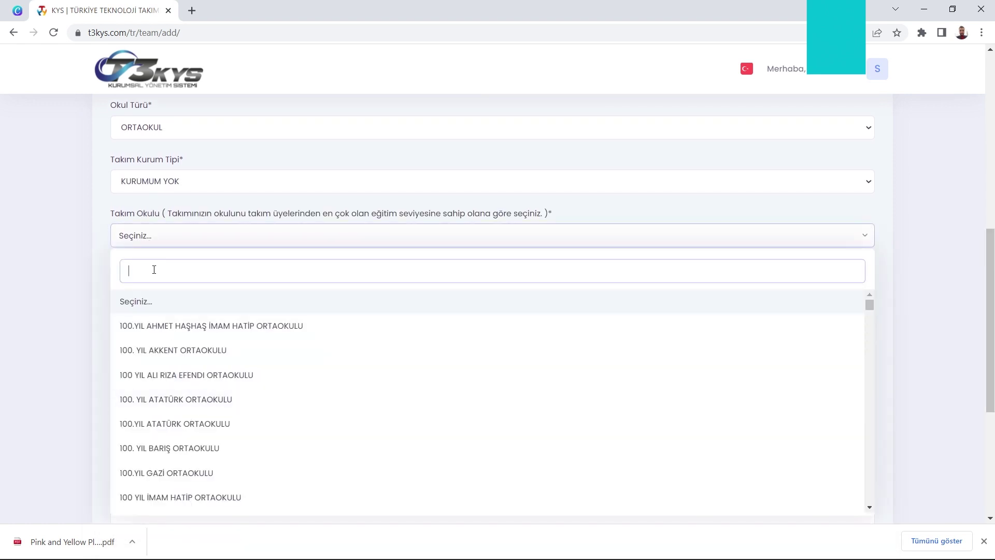
type("koçhi")
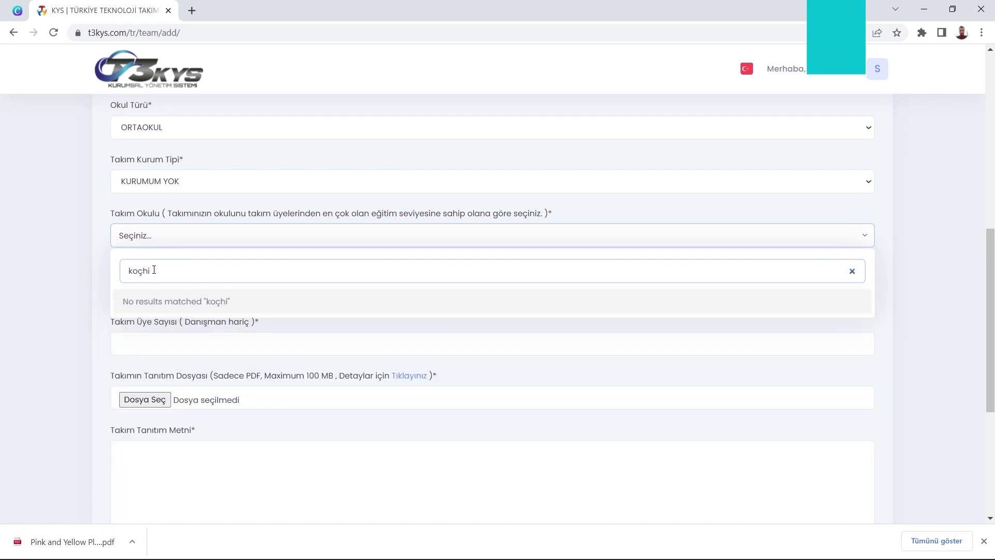
key("BackSpace")
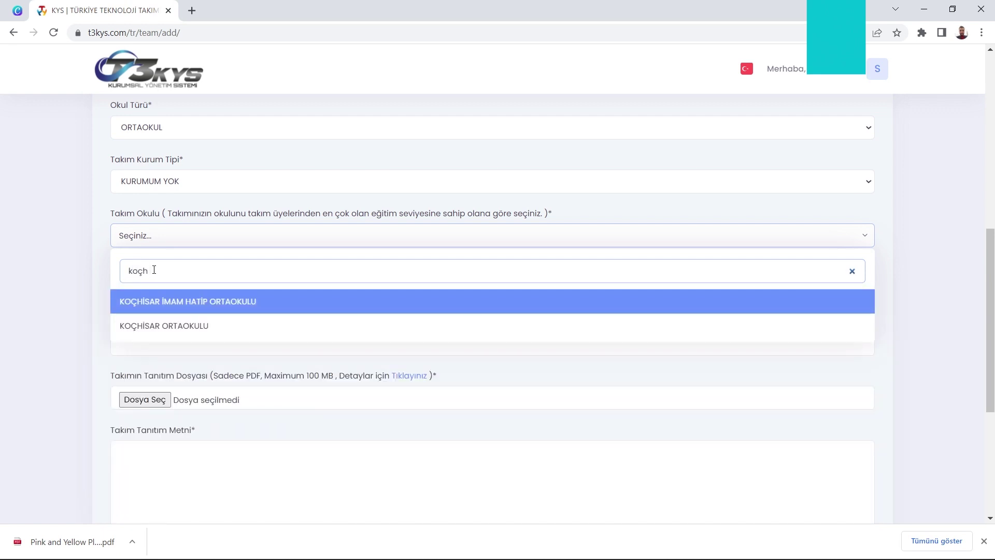
left_click(162, 333)
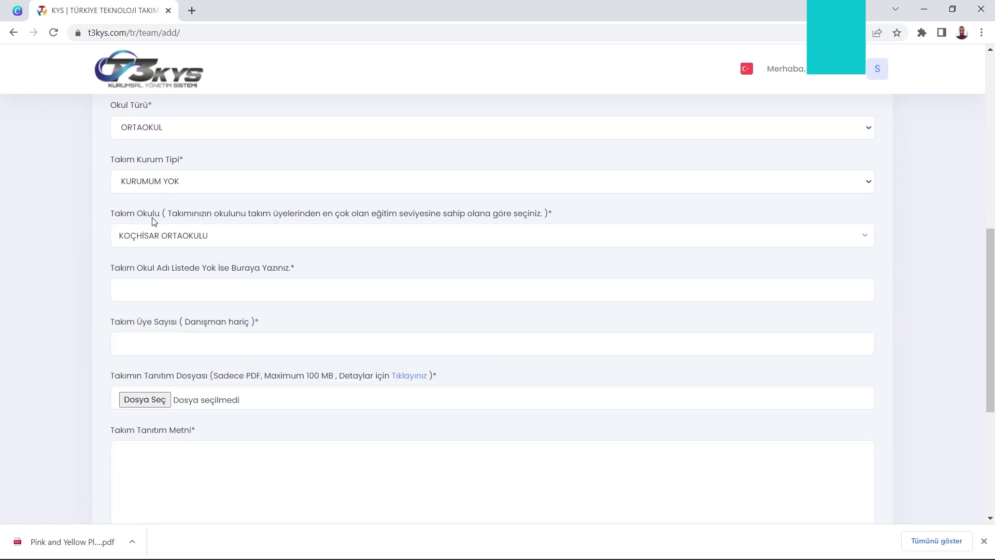
left_click(213, 343)
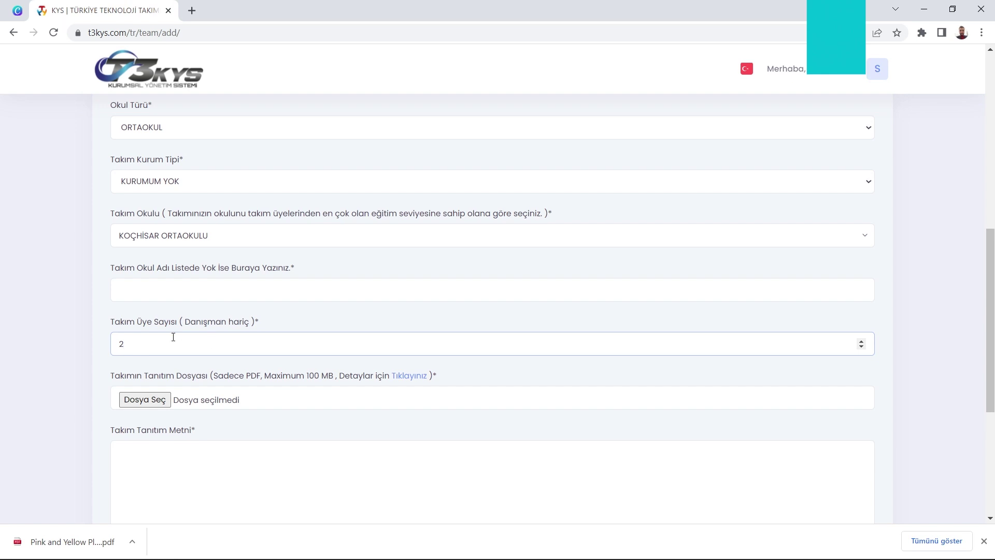
left_click(95, 324)
Step: Attach "Pink and Yellow Playful Journalism Resume.pdf" from the İndirilenler folder as the team's introduction file
scroll(988, 352, "down", 3)
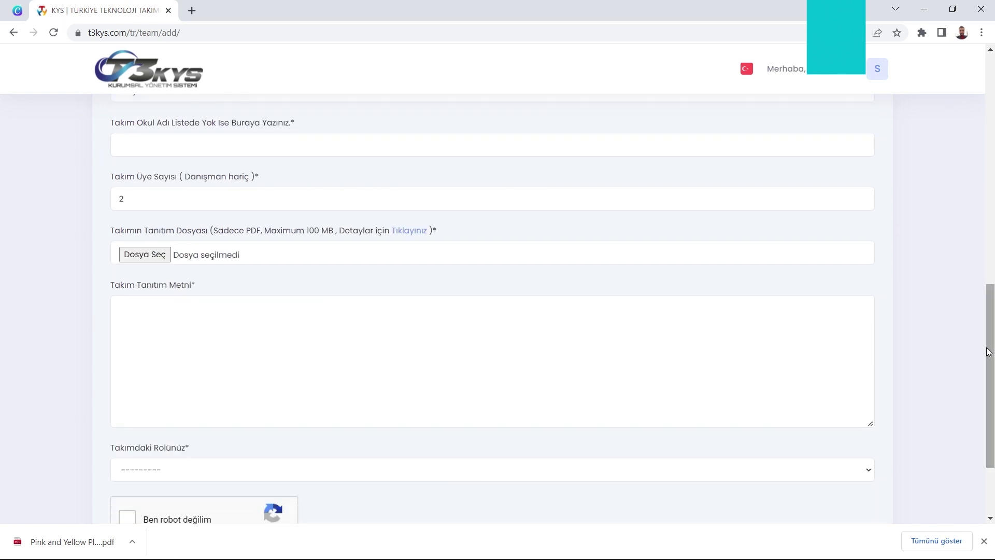
left_click(155, 259)
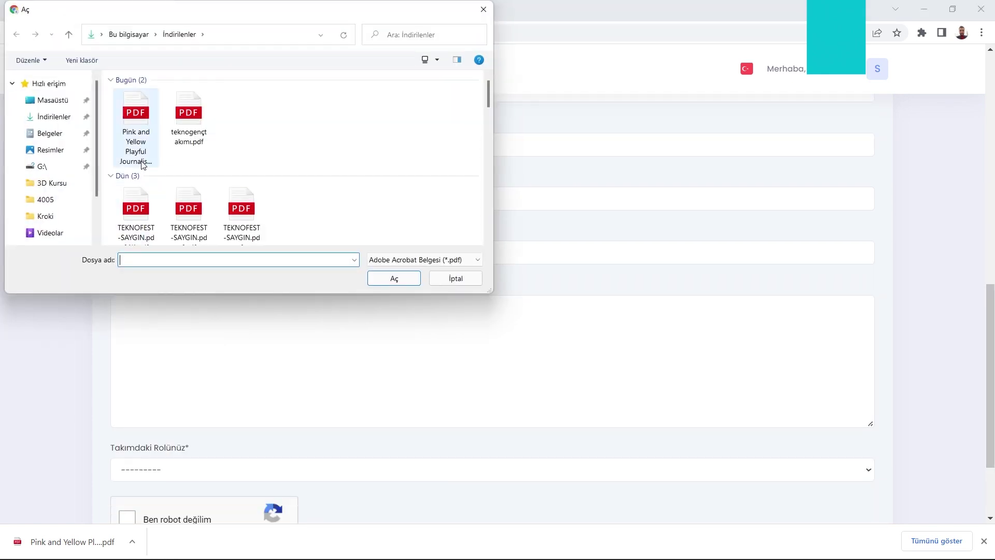
left_click(132, 133)
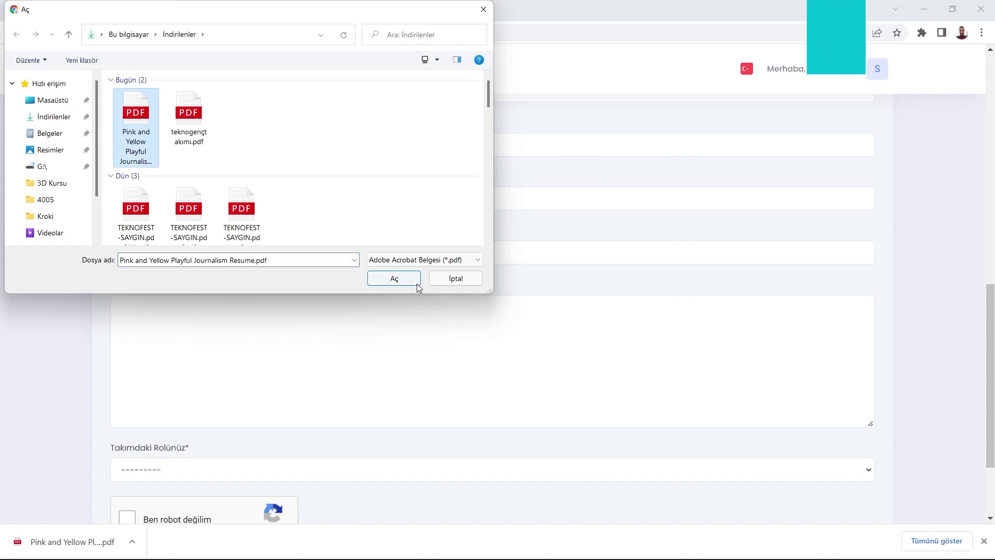
left_click(394, 279)
Step: Enter "Takım tanıtım metni!" as the team's introduction text
left_click(195, 320)
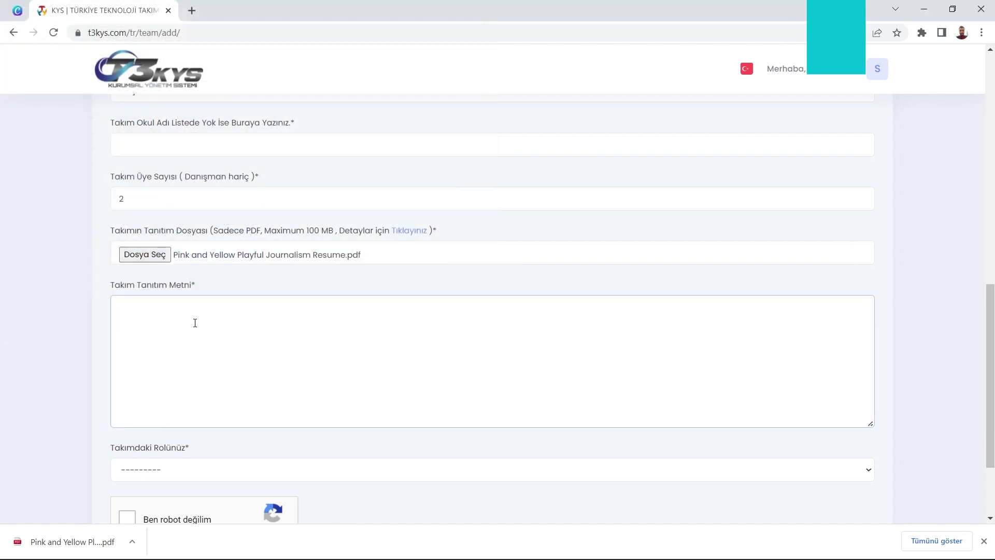
type("Takım tanıtım metni!")
key("ctrl+a")
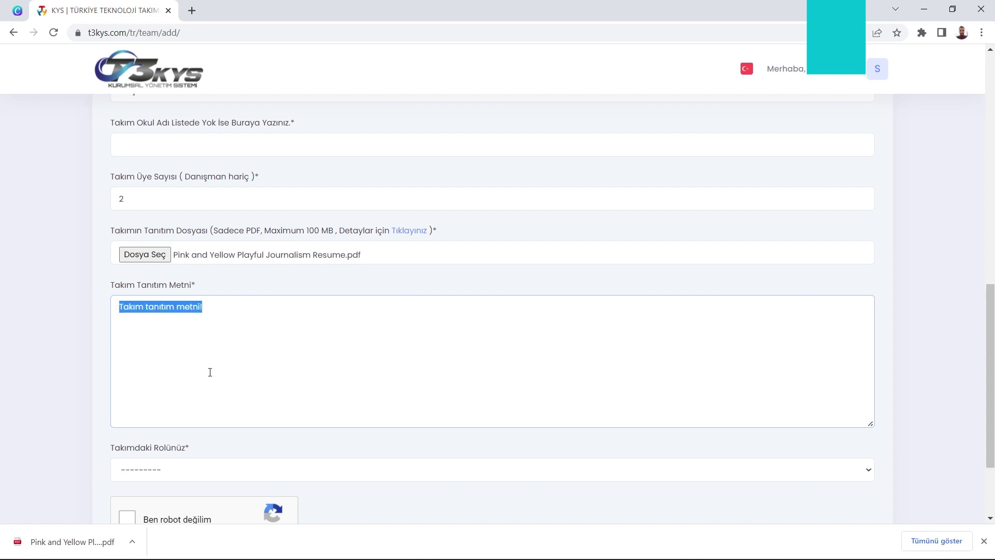
left_click(199, 447)
Step: Set your role in the team to Danışman and submit the team form with the robot check completed
scroll(241, 440, "down", 1)
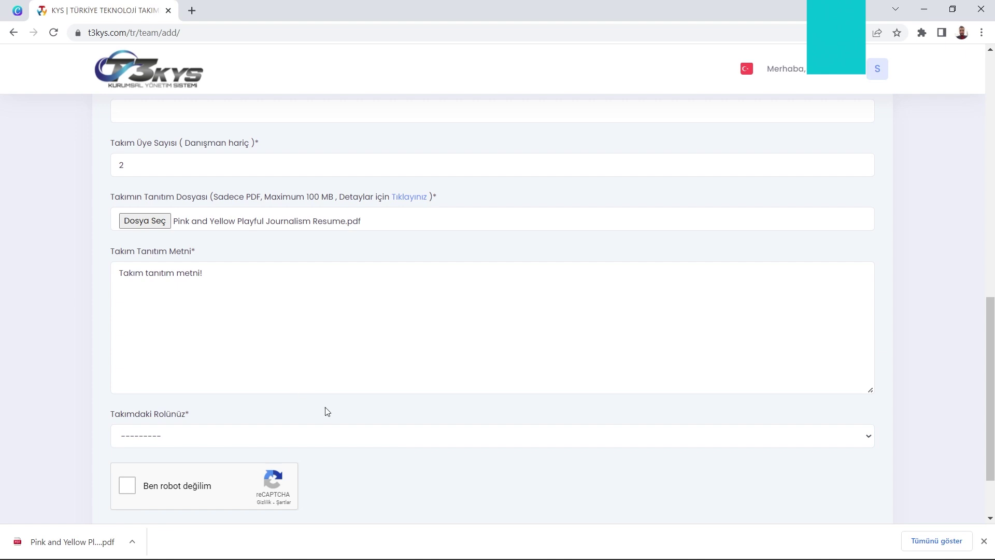
left_click(210, 435)
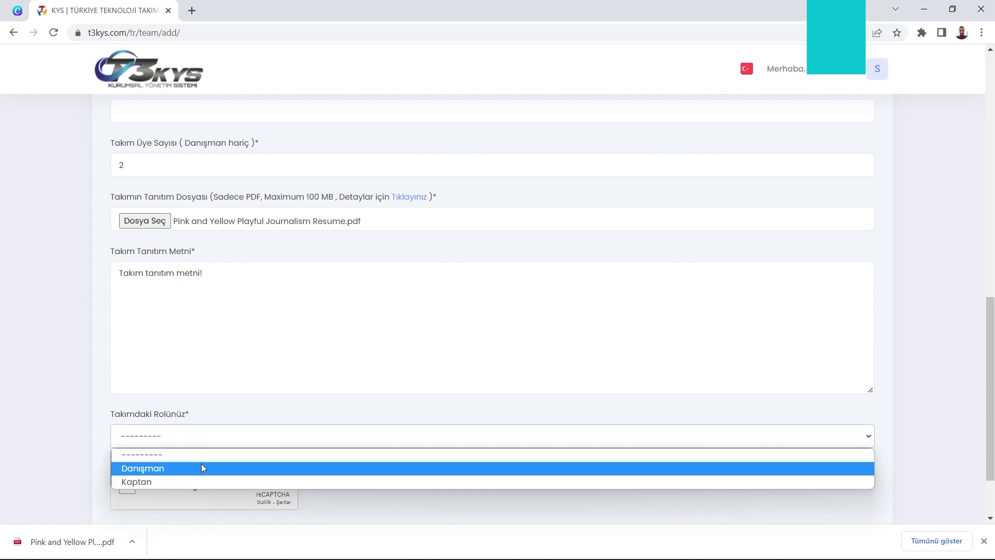
left_click(202, 470)
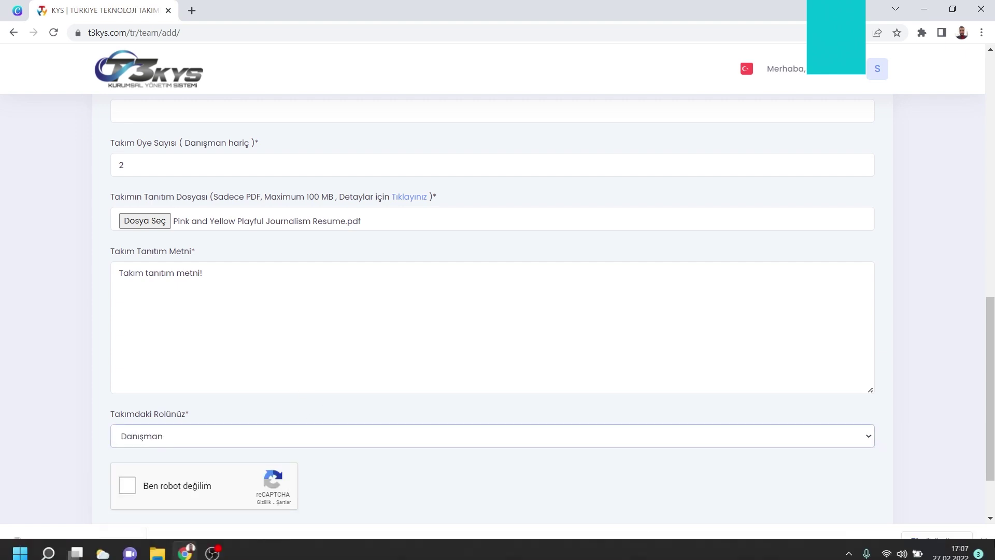
left_click(179, 490)
left_click(512, 538)
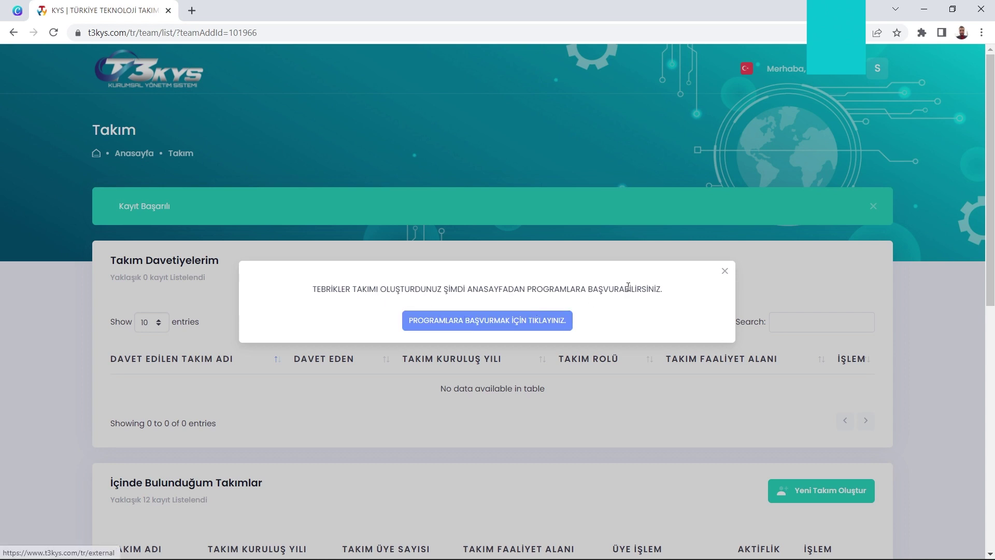
Step: Dismiss the congratulations dialog and open the Takım Bilgilerim page from the account options
left_click(724, 271)
left_click(830, 69)
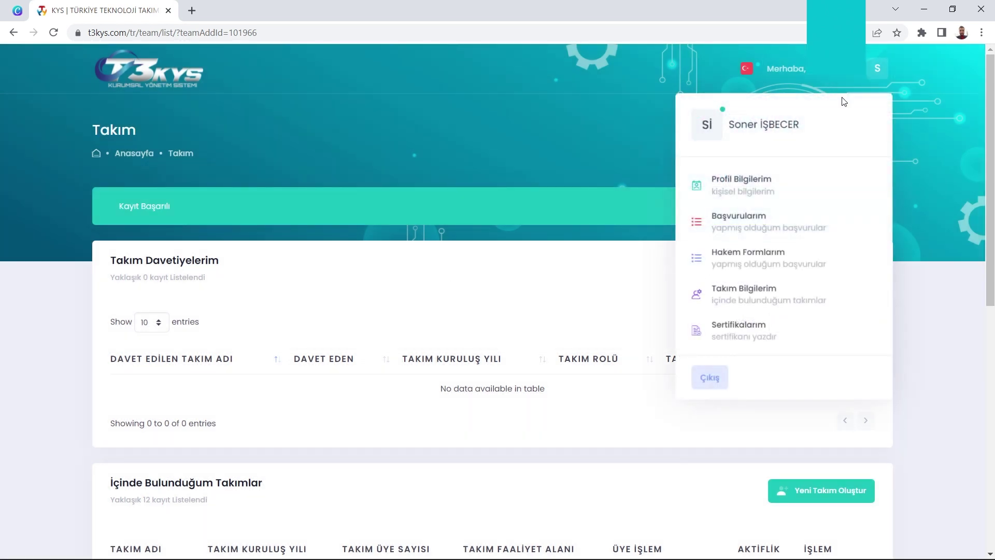
left_click(749, 294)
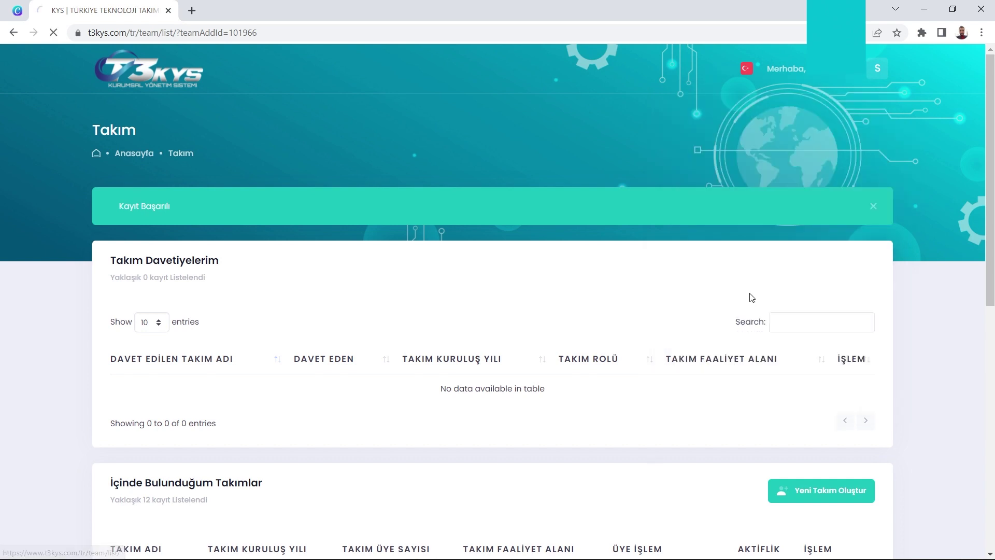
Step: Find the team named "Takım Adı" in the list of teams and open its member management page
scroll(936, 171, "down", 6)
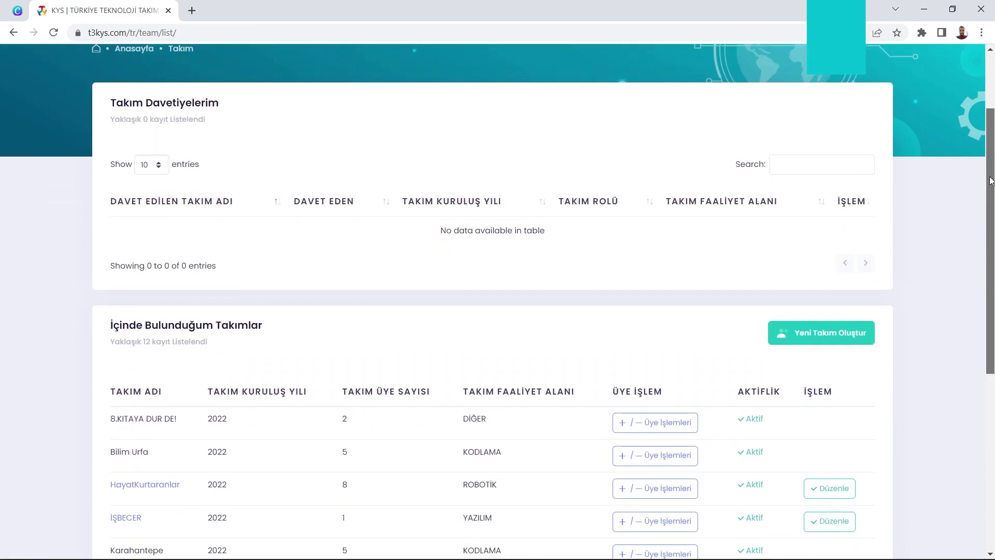
scroll(965, 332, "down", 1)
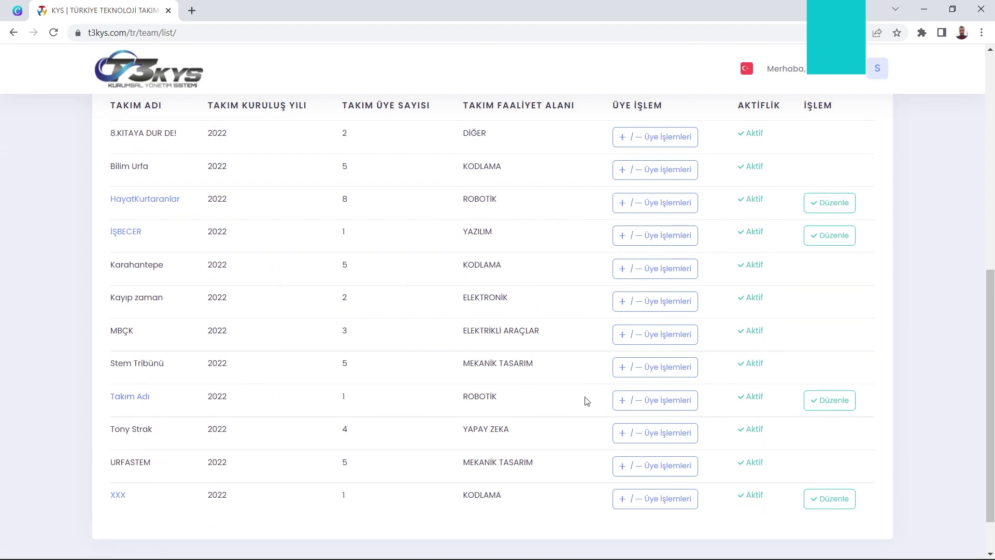
left_click(648, 403)
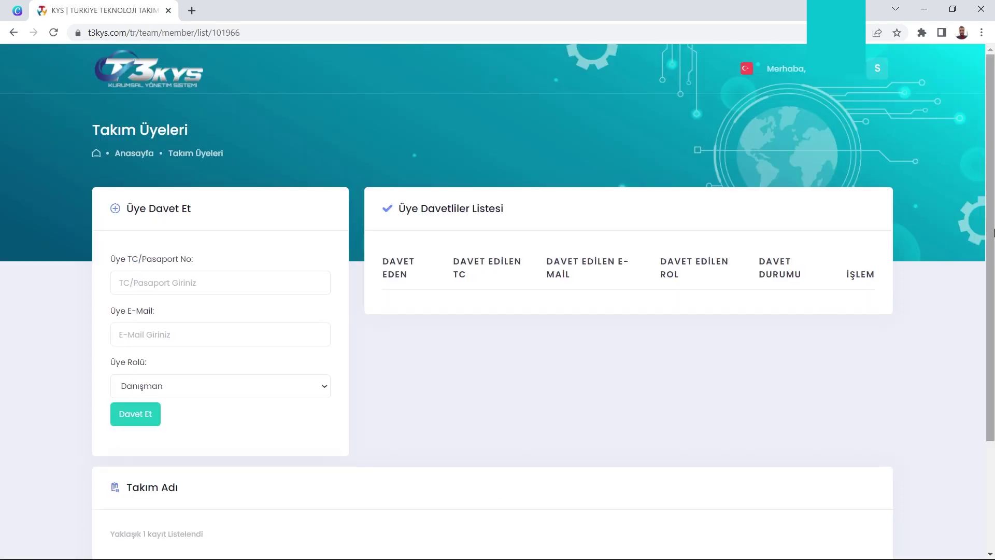
Step: Choose Üye as the member role in the member invitation form
mouse_move(994, 233)
left_mouse_down()
mouse_move(994, 346)
mouse_move(994, 226)
left_mouse_up()
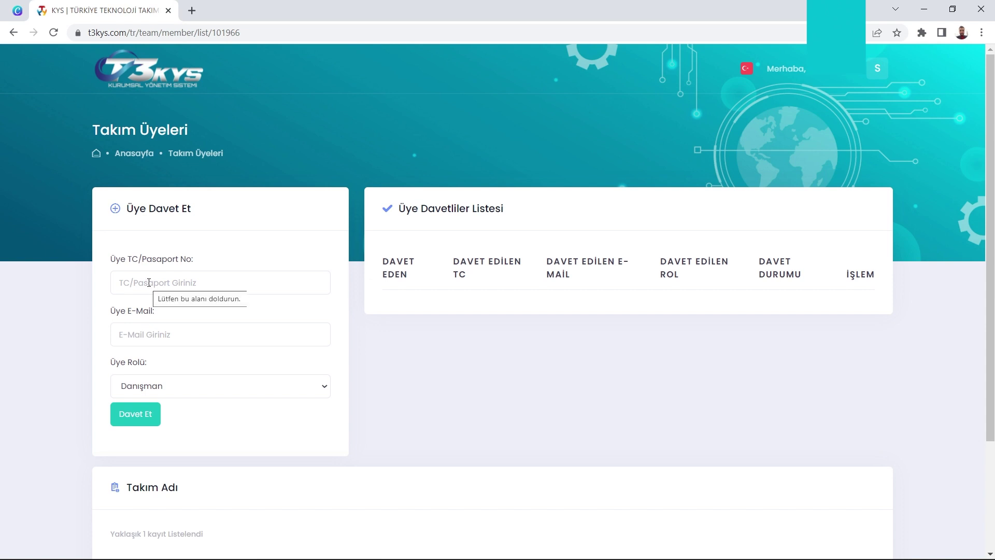
left_click(137, 387)
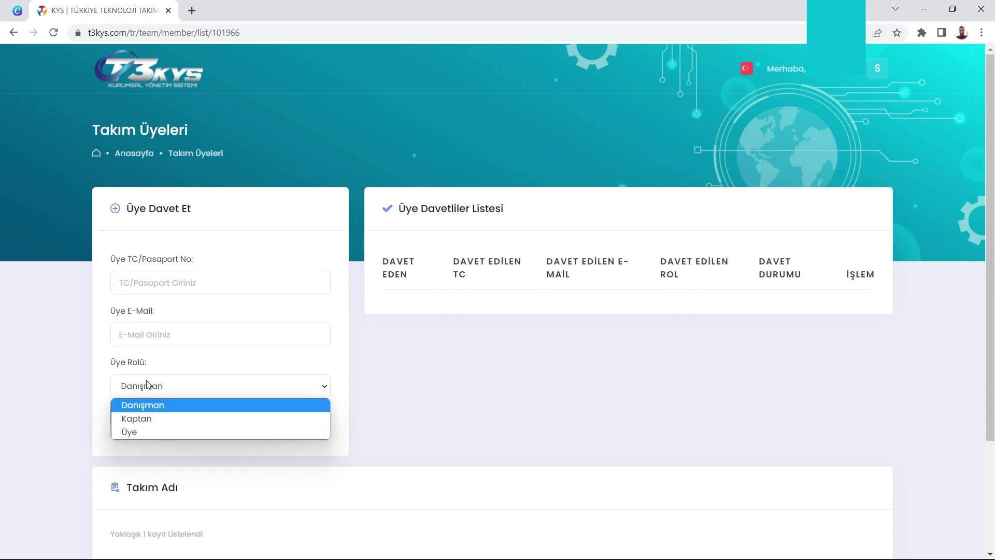
left_click(135, 428)
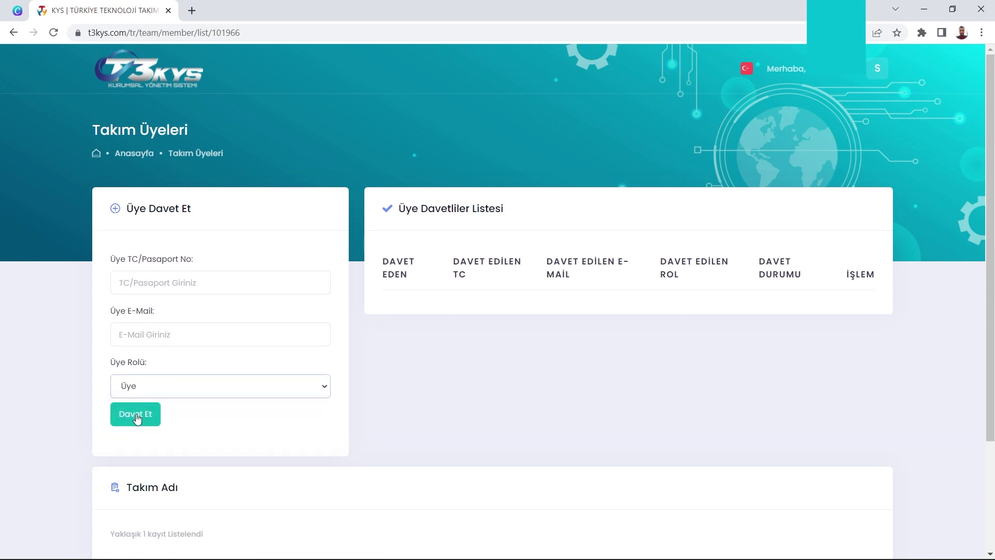
left_click(529, 362)
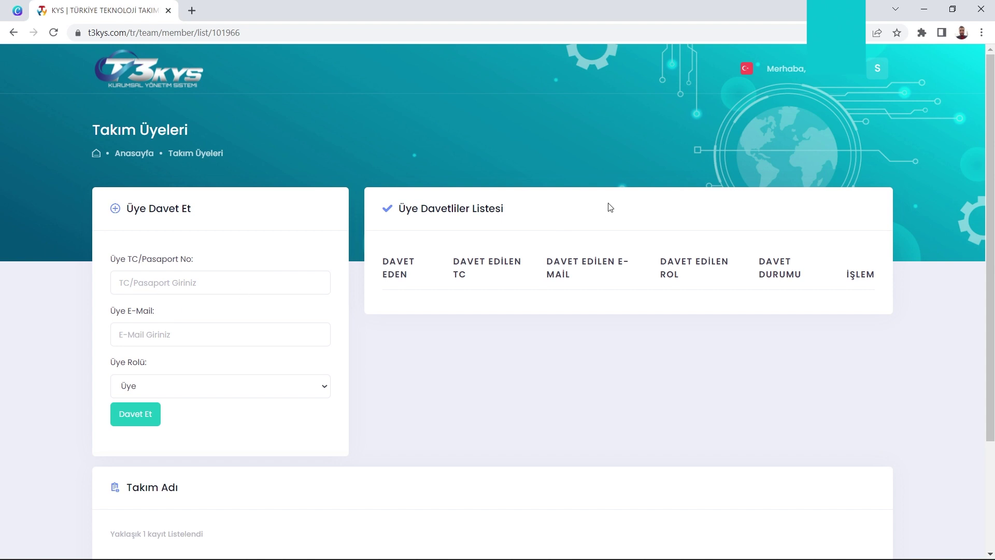
Step: Return to the Takım Bilgilerim page and examine the Takım Davetiyelerim section for received team invitations
left_click(881, 72)
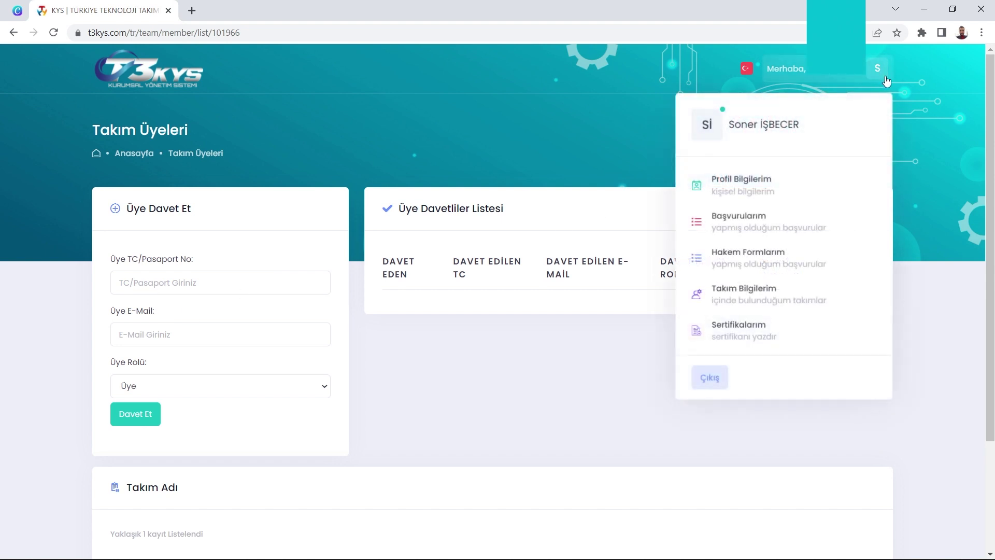
left_click(716, 293)
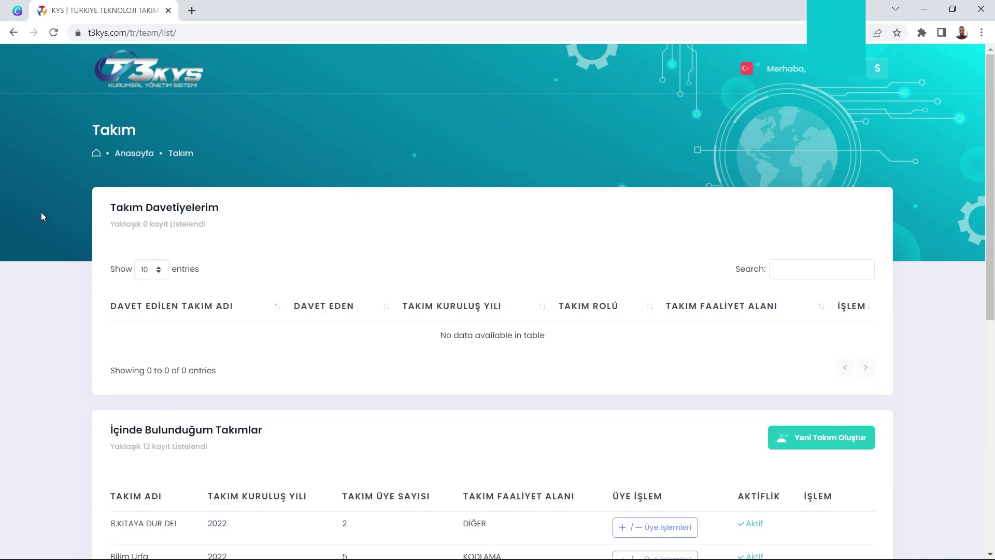
left_click_drag(106, 214, 233, 213)
left_click(234, 210)
Step: Go from the home page to the "2.Adım" TEKNOFEST applications and open the 2022 Eğitim Teknolojileri Yarışması competition
left_click(138, 157)
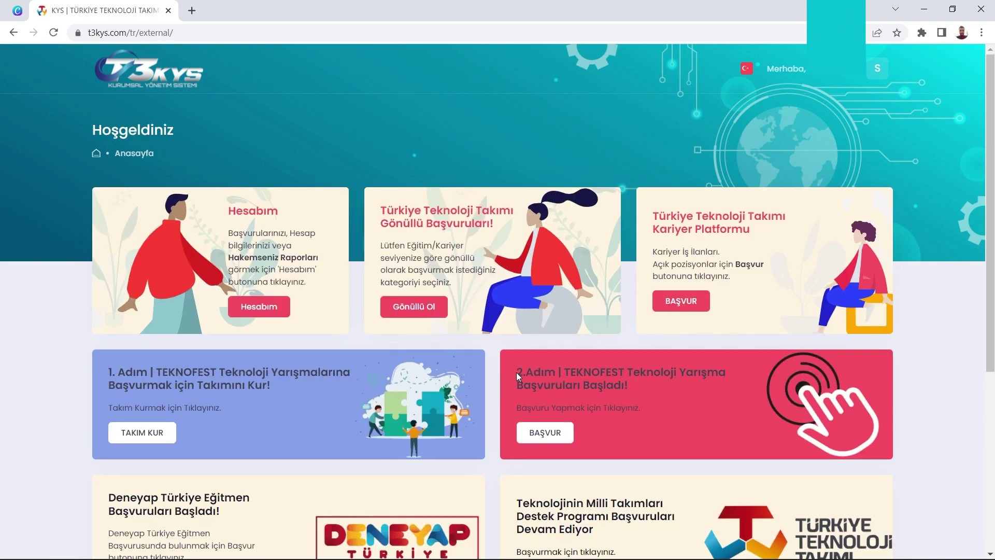
left_click_drag(516, 372, 661, 384)
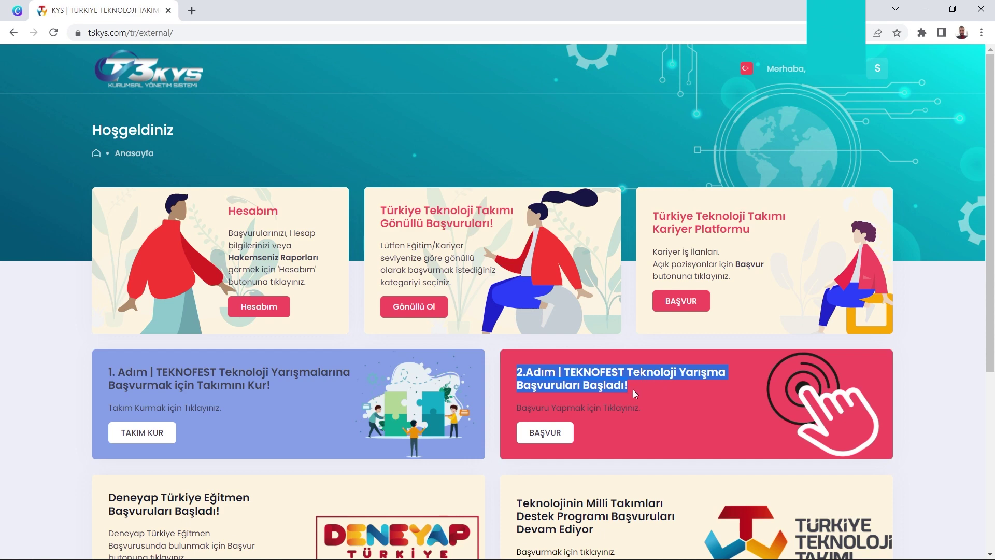
left_click(543, 434)
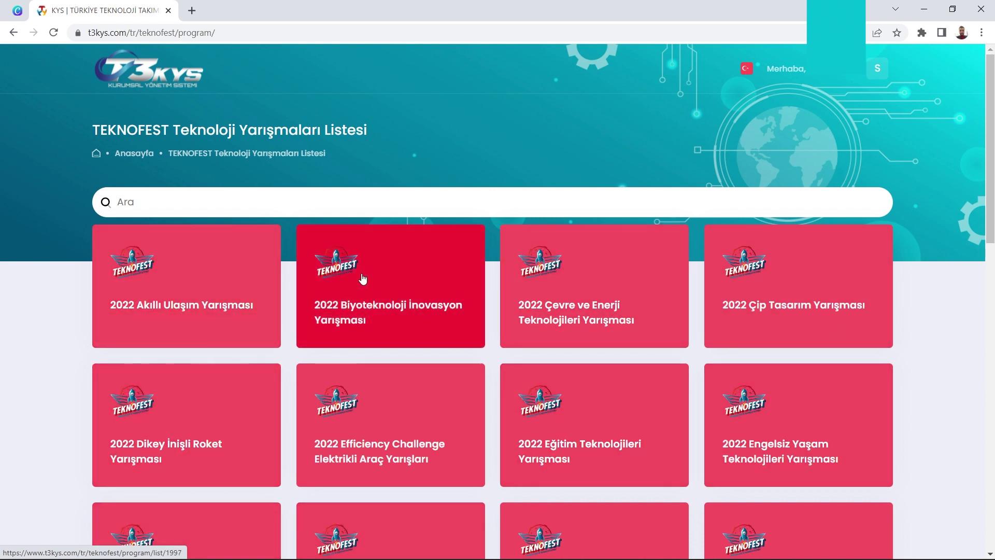
left_click(589, 427)
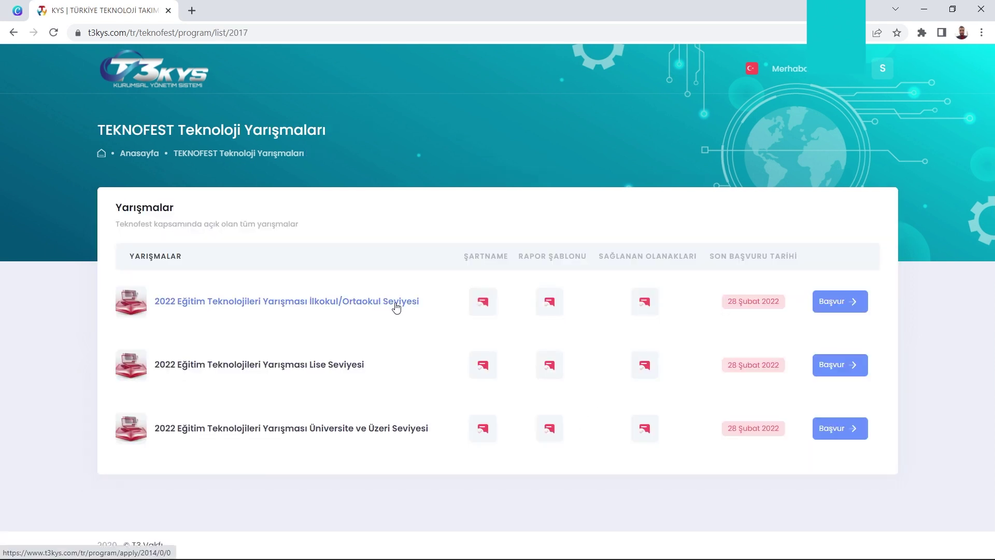
Step: Start the application for the 2022 Eğitim Teknolojileri Yarışması İlkokul/Ortaokul Seviyesi and select HayatKurtaranlar as the team
mouse_move(438, 305)
left_mouse_down()
mouse_move(141, 311)
mouse_move(456, 302)
left_mouse_up()
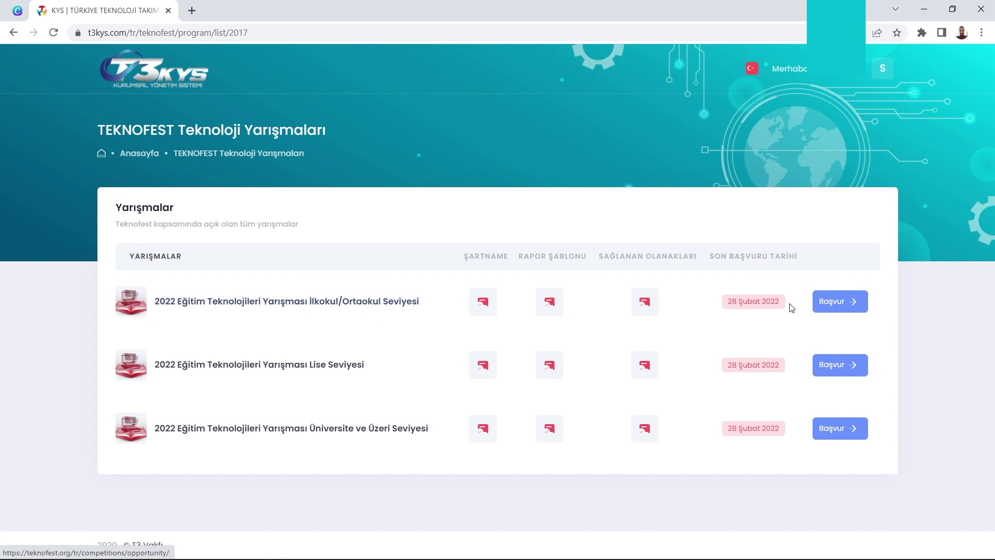
left_click(855, 305)
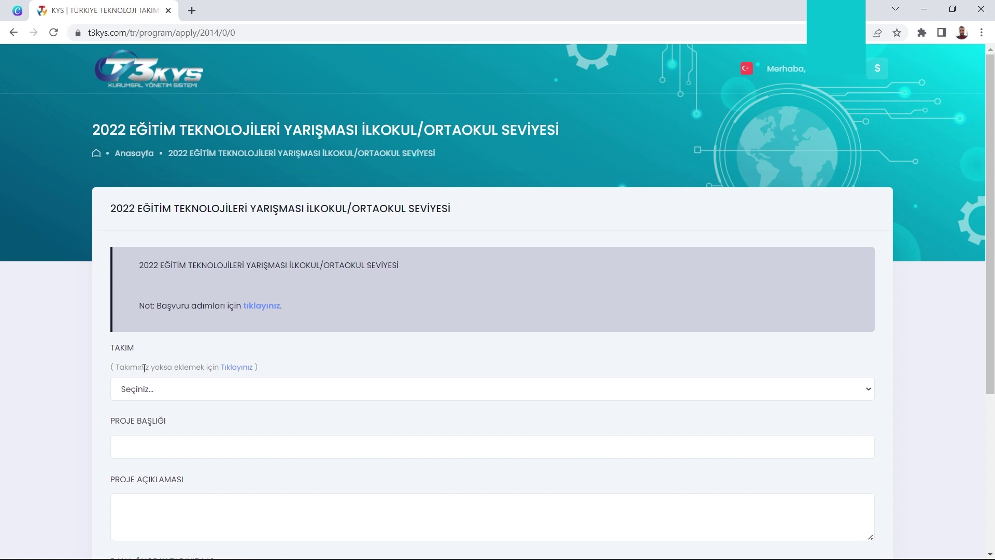
scroll(992, 257, "down", 2)
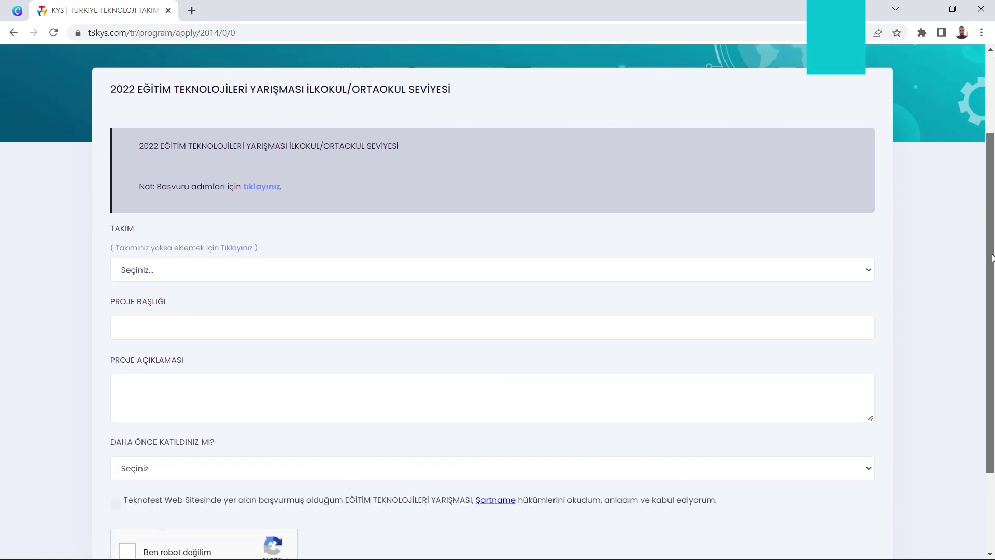
scroll(992, 258, "down", 1)
left_click(201, 228)
key("Down")
key("Down")
key("Down")
key("Return")
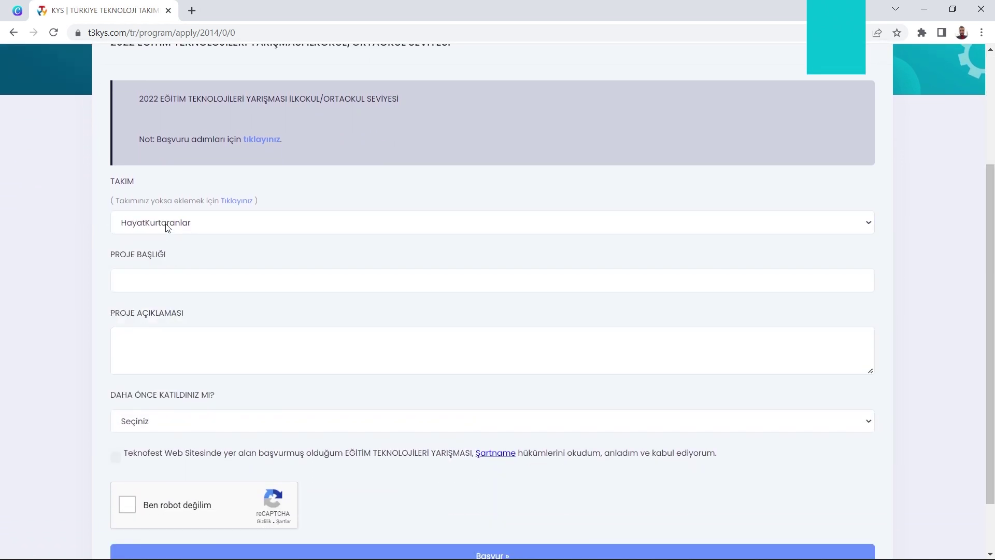
left_click(168, 228)
Step: Enter "Proje Başlığı" as the project title and "Projemin açıklamasını 3-4 cümle olacak şekilde buraya giriyorum." as the project description
left_click(138, 284)
left_click(140, 279)
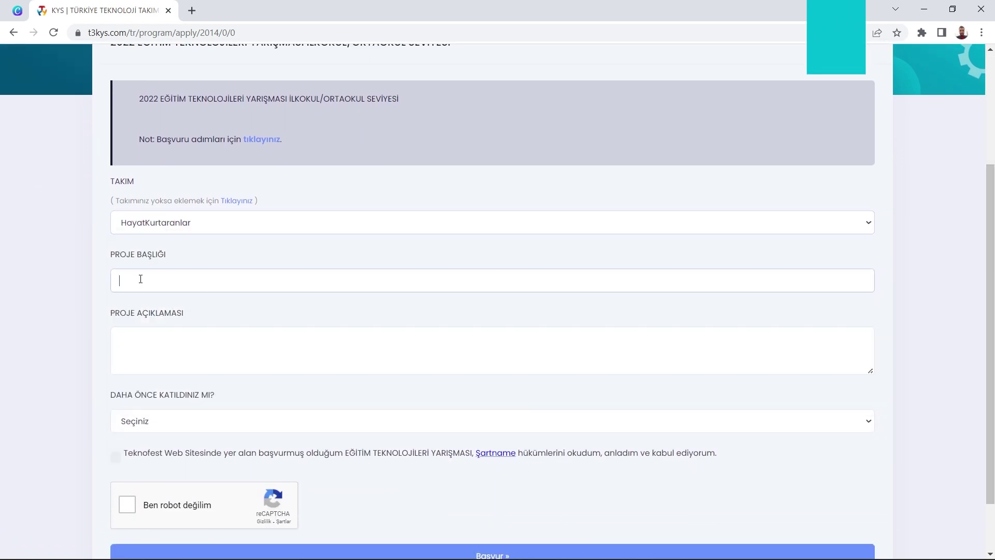
key("Tab")
type("Proje")
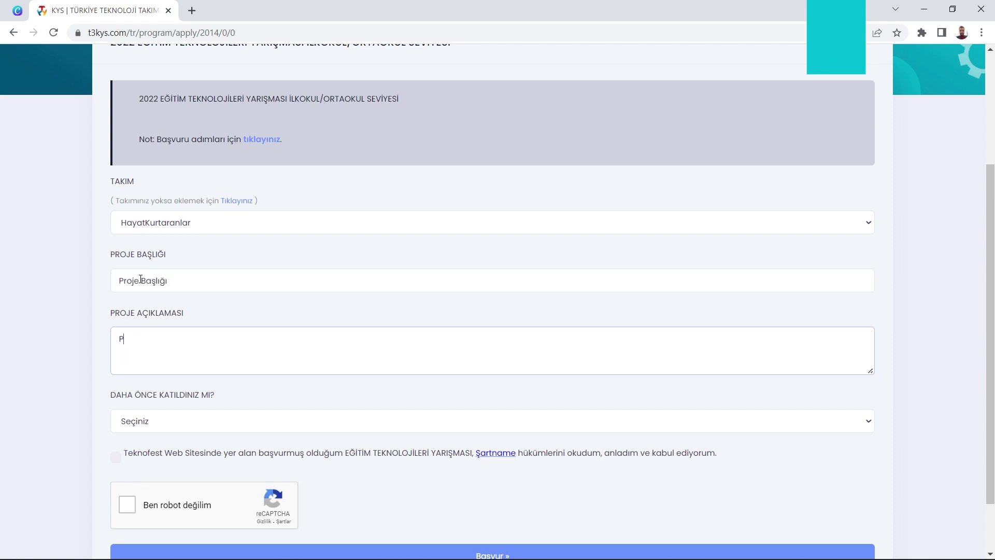
key("BackSpace")
key("BackSpace")
type("ojemin açıklamasını 3-4 cüm")
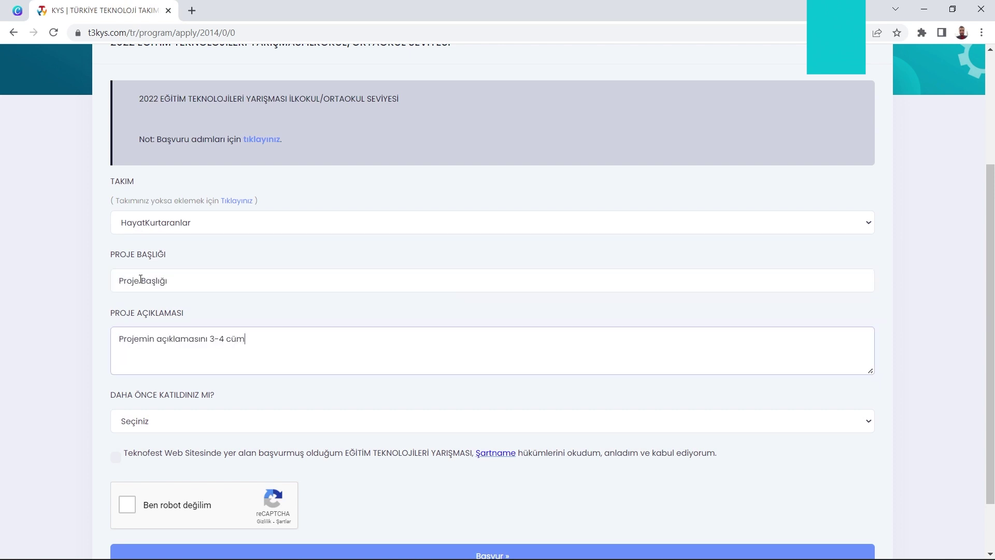
type("le olacak şekilde buraya giriyorum.")
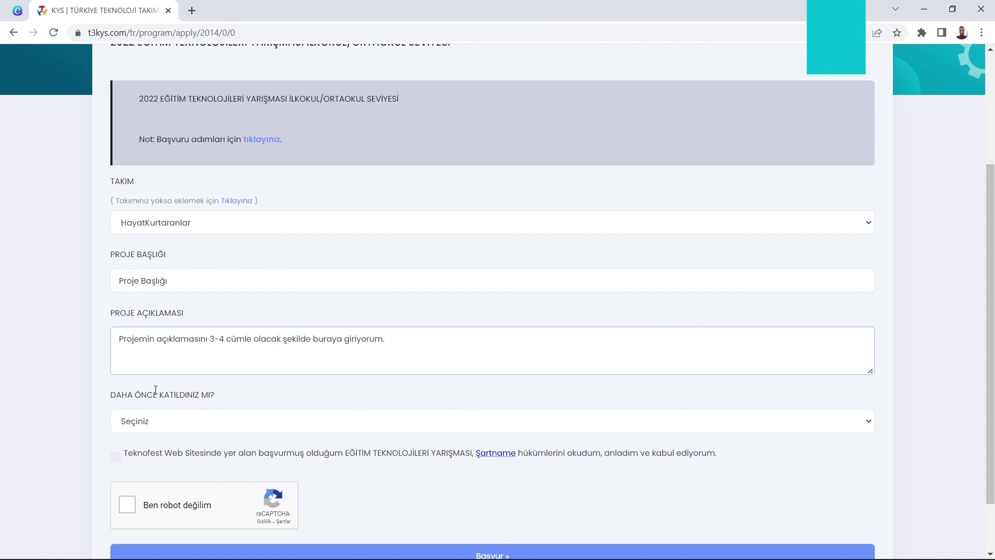
Step: Answer Hayır to the previous participation question and accept the competition's Şartname terms
left_click(160, 425)
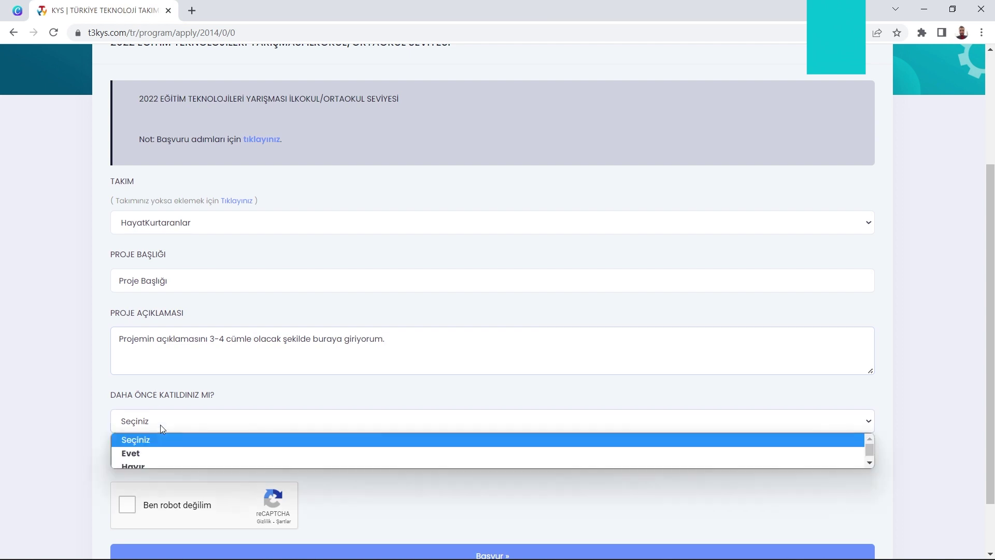
left_click(151, 460)
left_click_drag(111, 400, 257, 397)
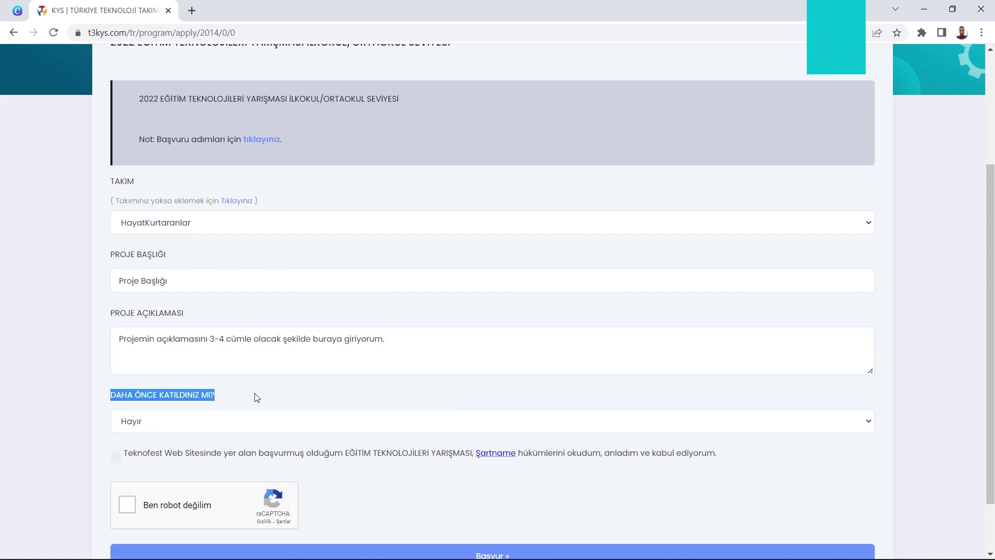
left_click(257, 397)
left_click(117, 460)
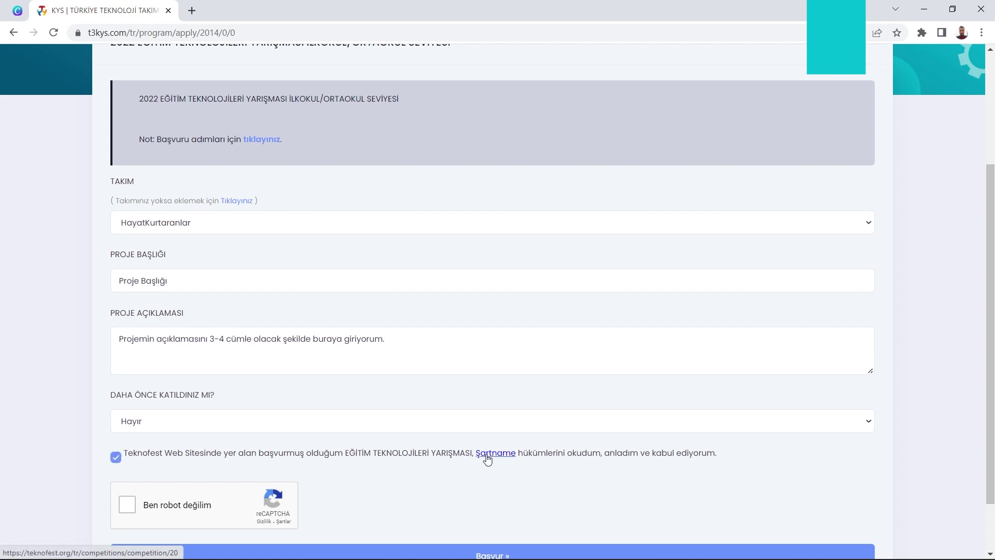
left_click_drag(346, 453, 433, 483)
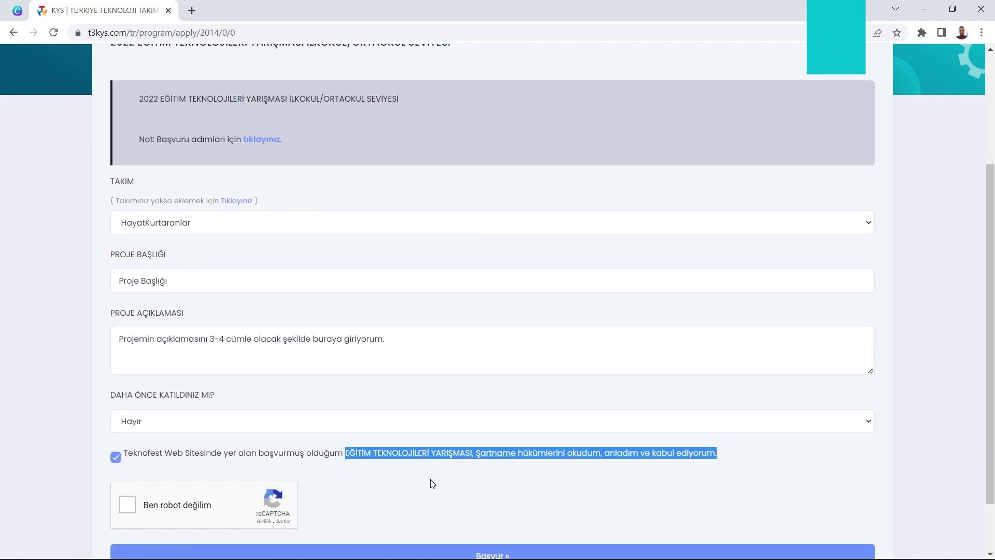
left_click(433, 483)
Step: Complete the "Ben robot değilim" verification and submit the competition application
left_click(127, 504)
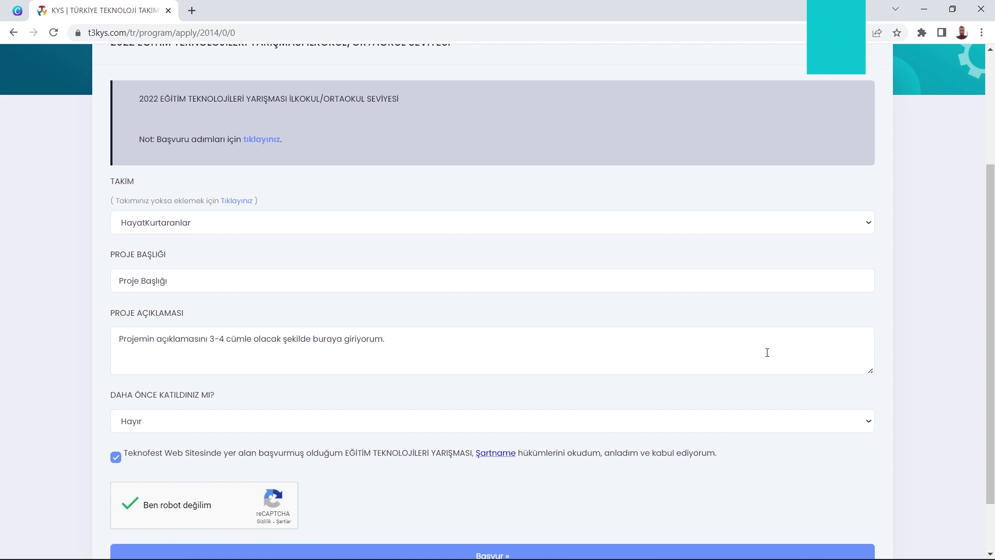
scroll(767, 352, "down", 2)
left_click(491, 490)
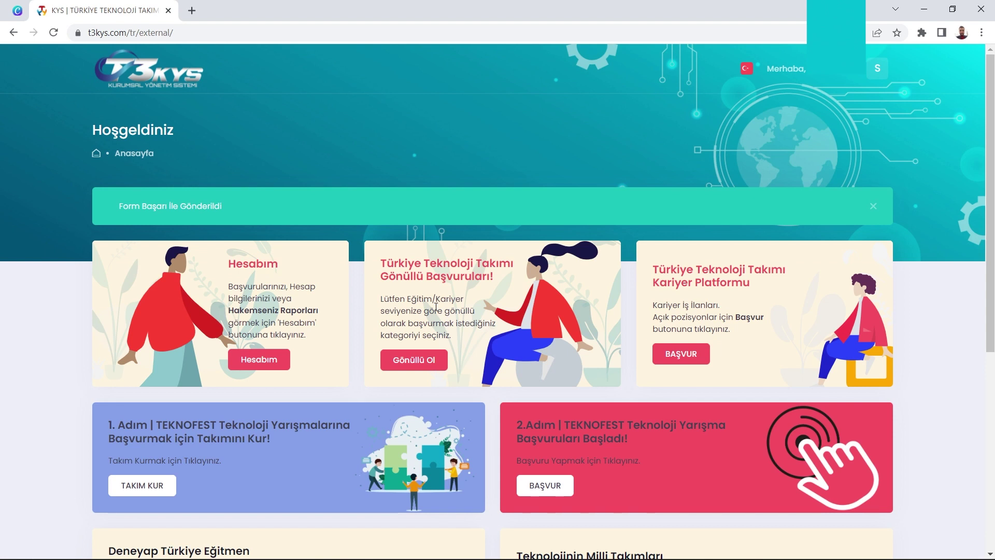
Step: Open the account's Başvurularım page and go to the second page of the applications list
left_click(877, 67)
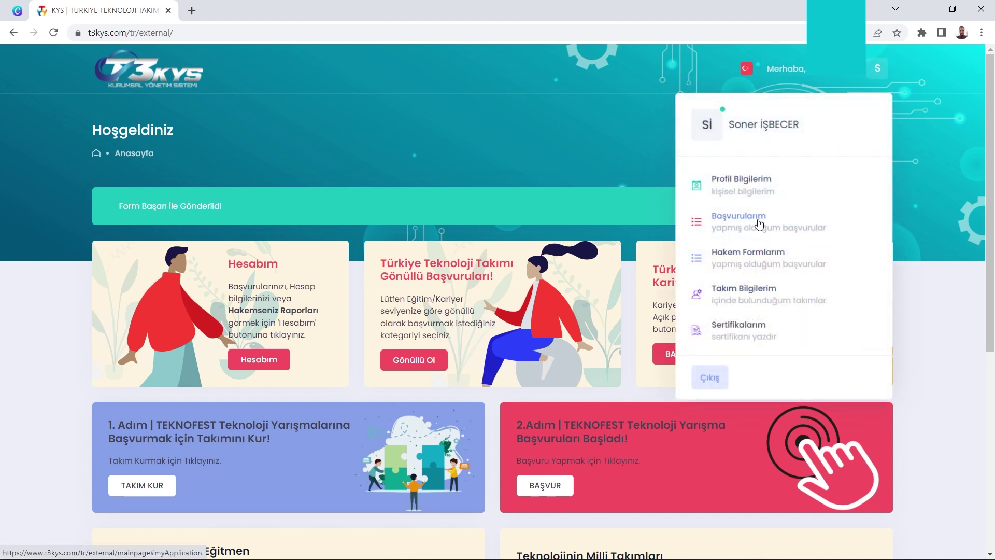
left_click(559, 220)
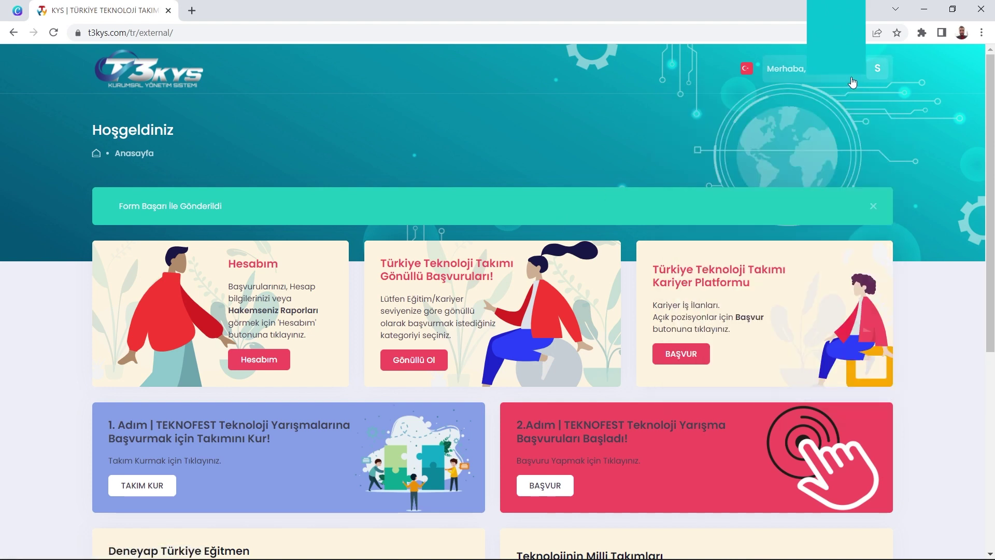
left_click(877, 67)
left_click(741, 220)
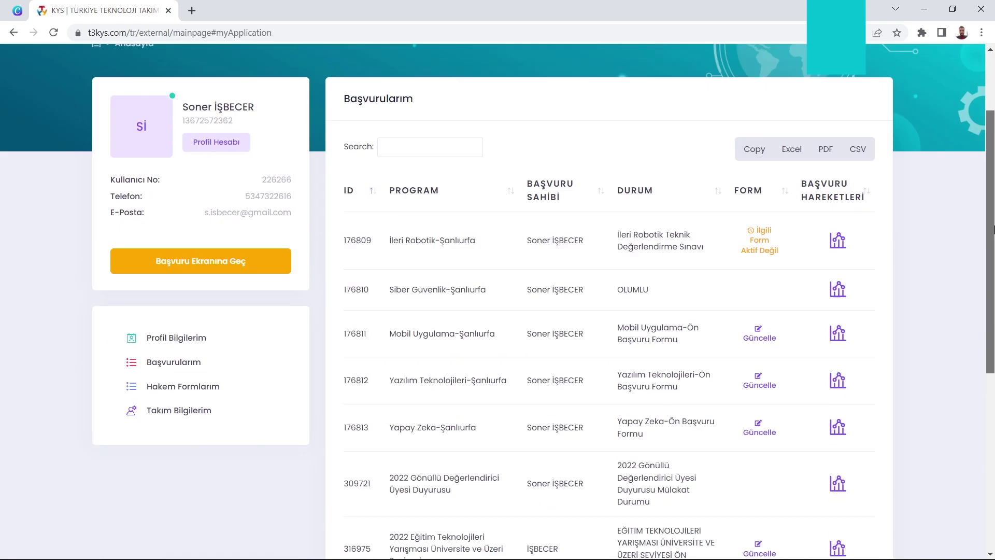
scroll(993, 229, "down", 5)
left_click(845, 505)
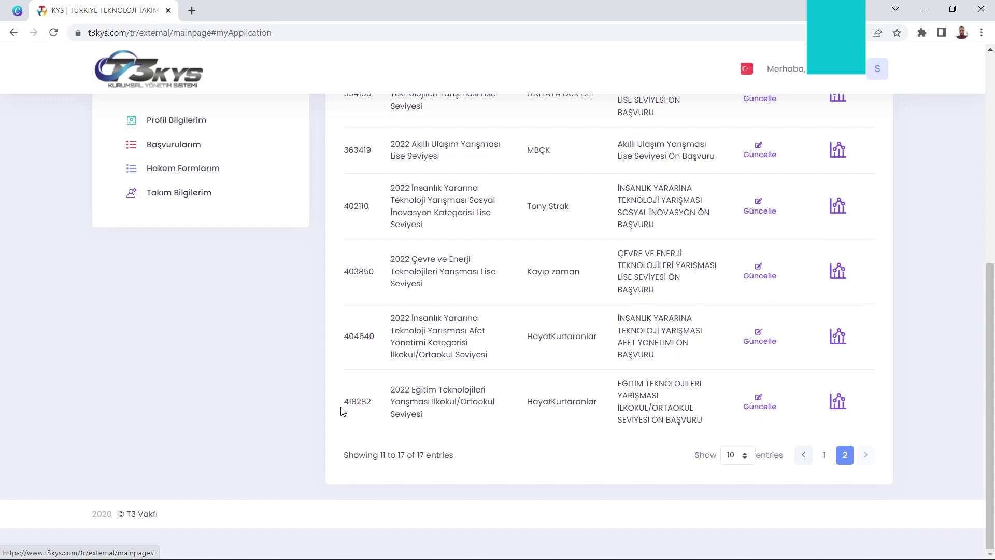
Step: Examine the program, applicant team and status of the HayatKurtaranlar application for the Eğitim Teknolojileri Yarışması
left_click_drag(342, 411, 523, 411)
double_click(562, 402)
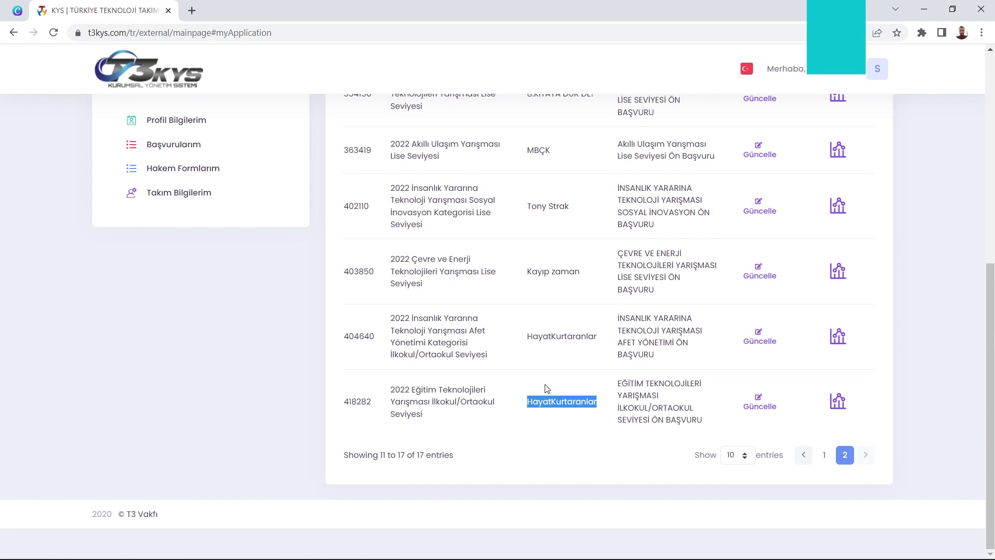
left_click_drag(622, 395, 704, 421)
left_click(721, 421)
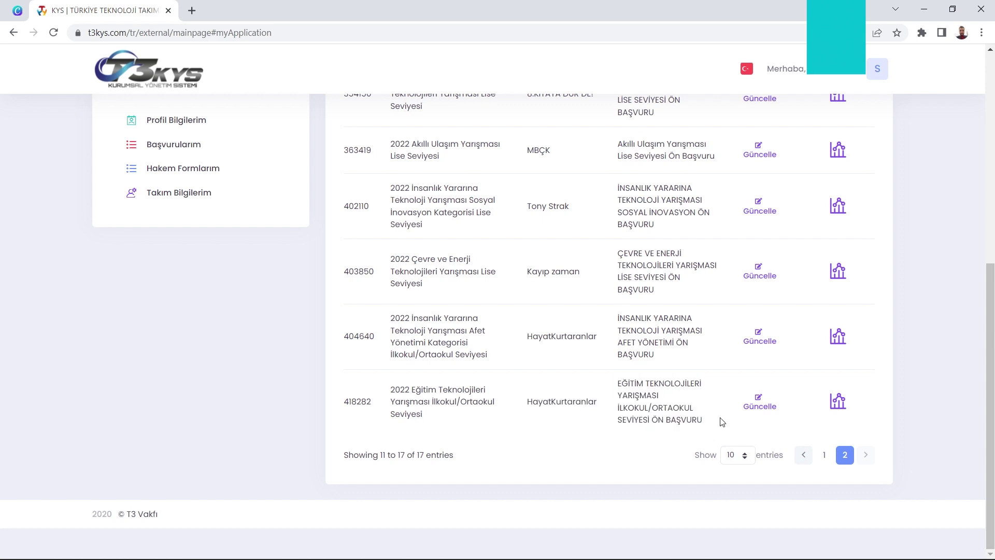
Step: Open the HayatKurtaranlar application for the Eğitim Teknolojileri Yarışması for updating and review its form fields
left_click(770, 407)
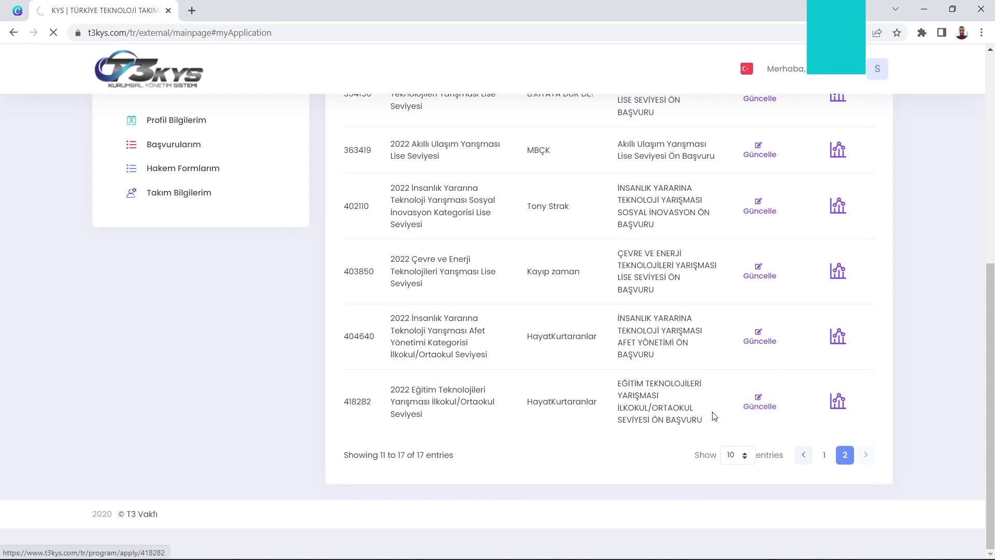
left_click(764, 399)
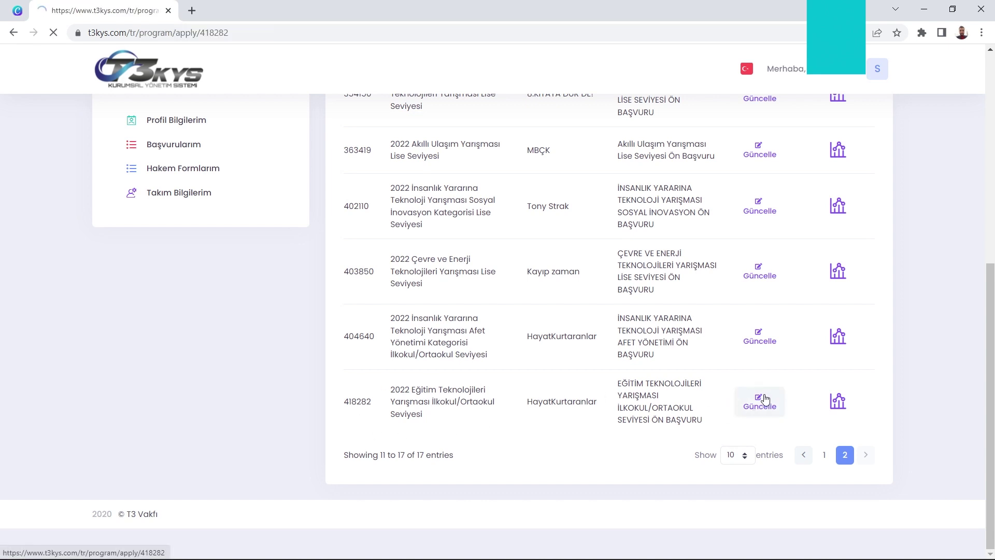
scroll(994, 189, "down", 5)
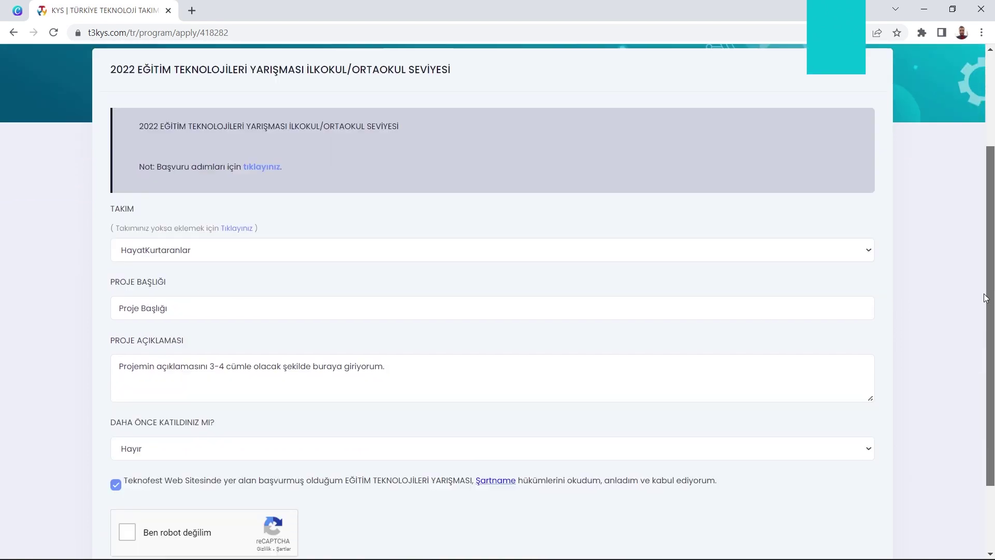
left_click_drag(168, 212, 73, 219)
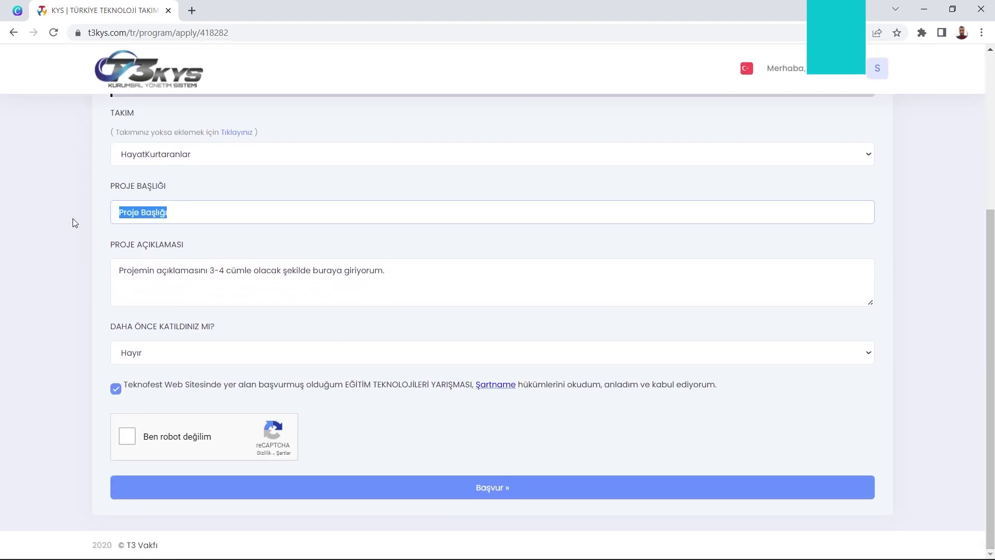
left_click(73, 220)
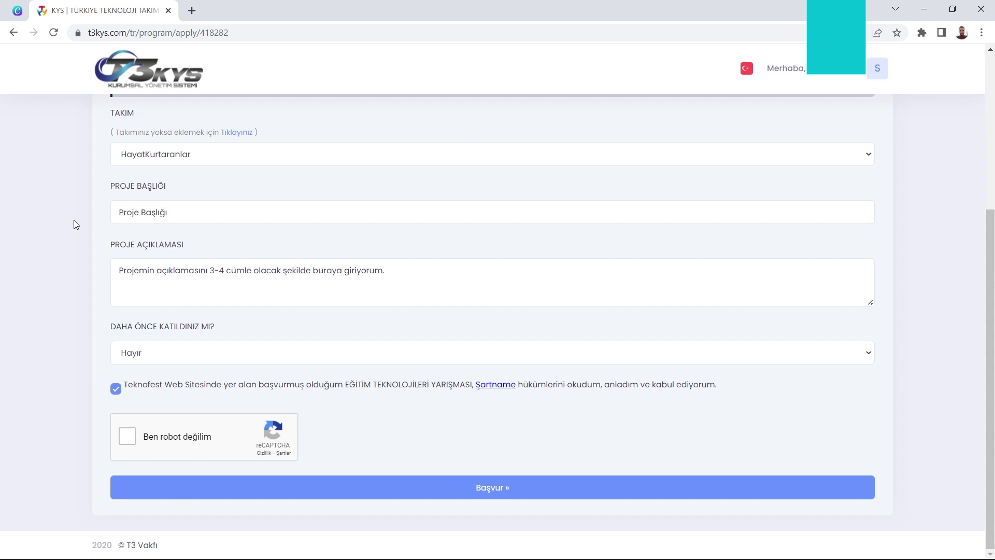
scroll(510, 230, "up", 5)
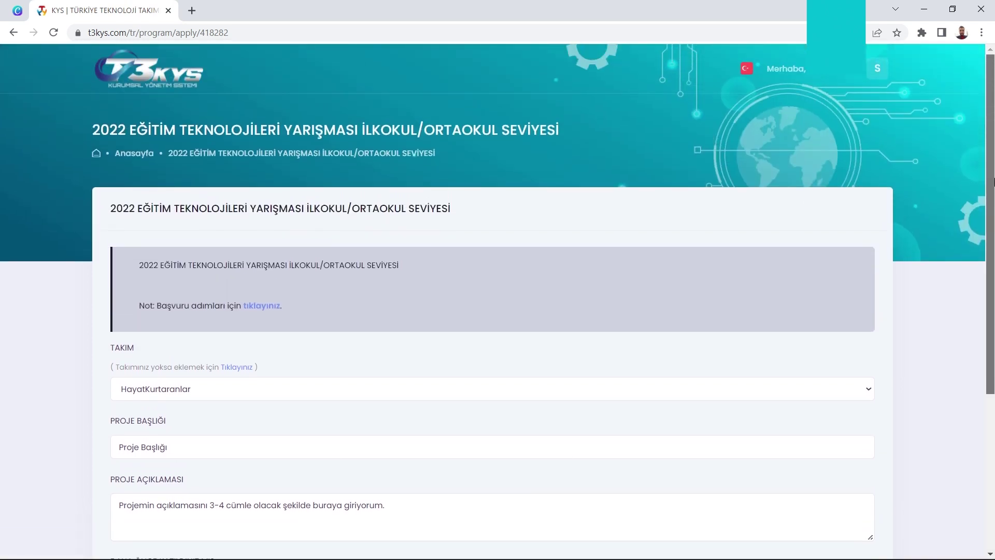